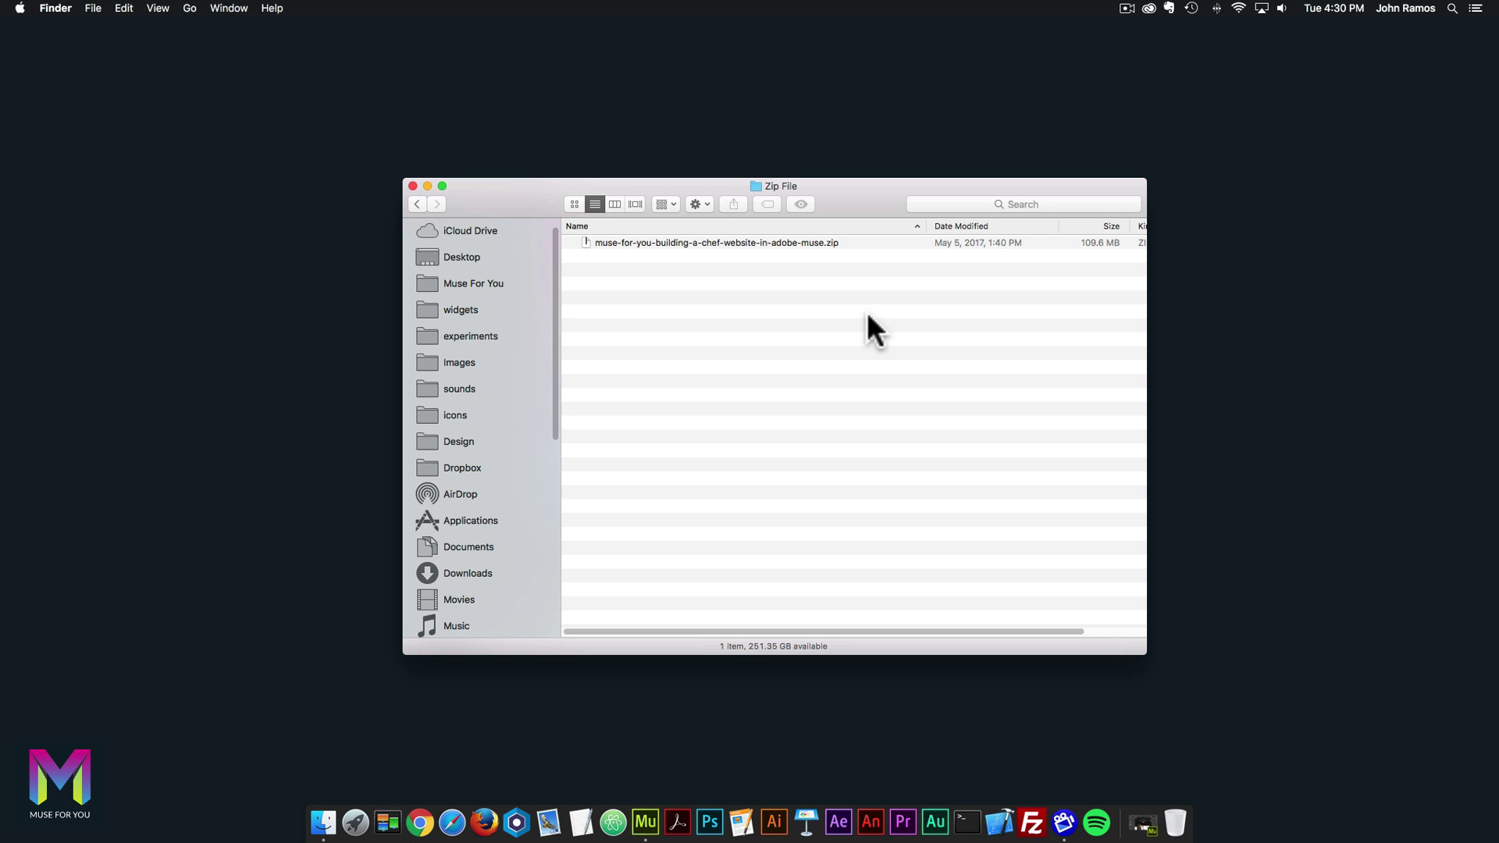
Extract the course zip archive with Archive Utility.
left_click(783, 241)
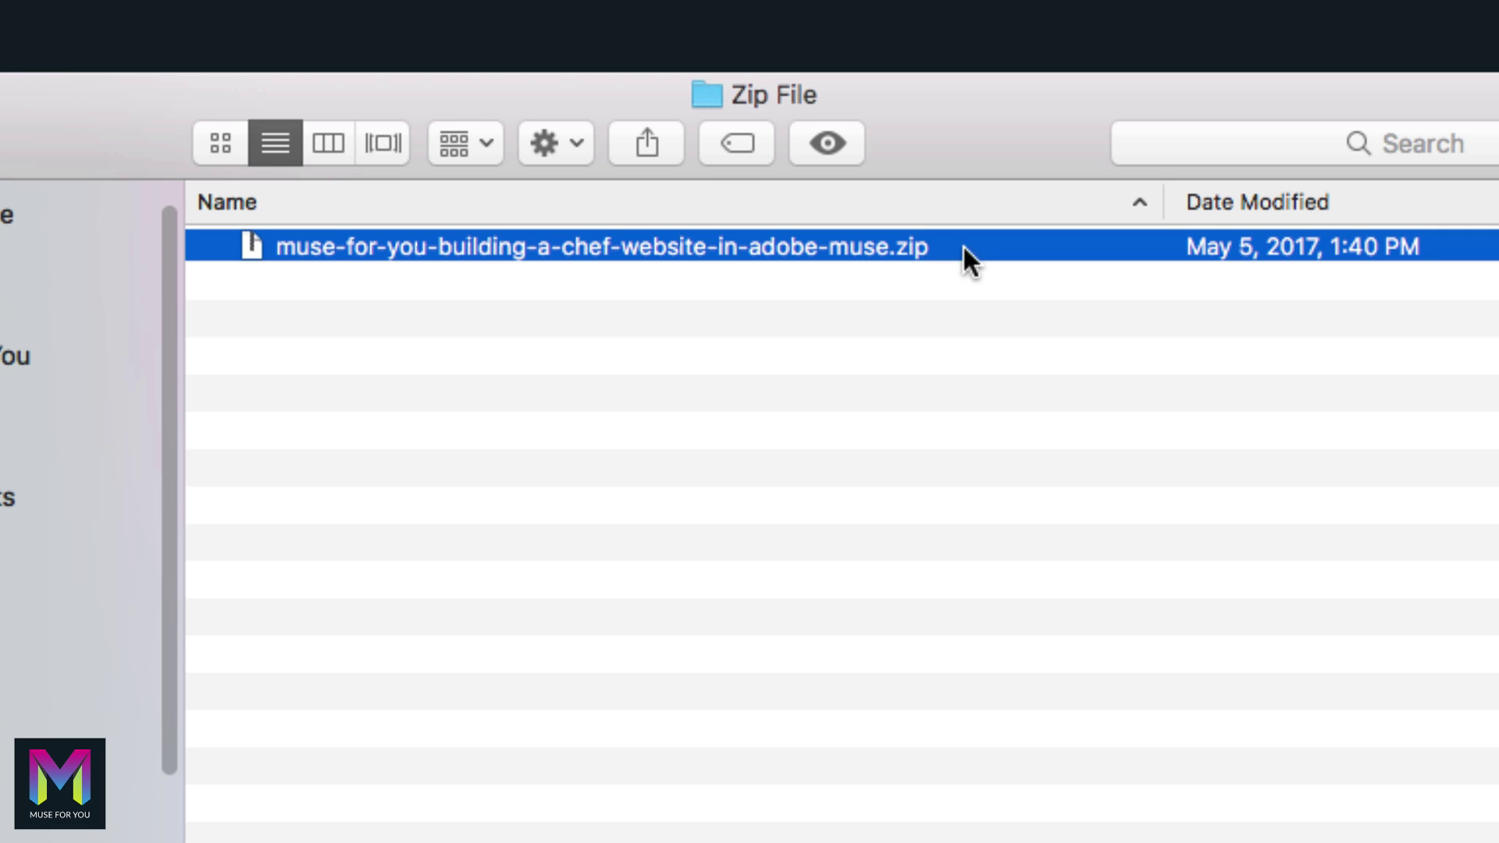
double_click(780, 246)
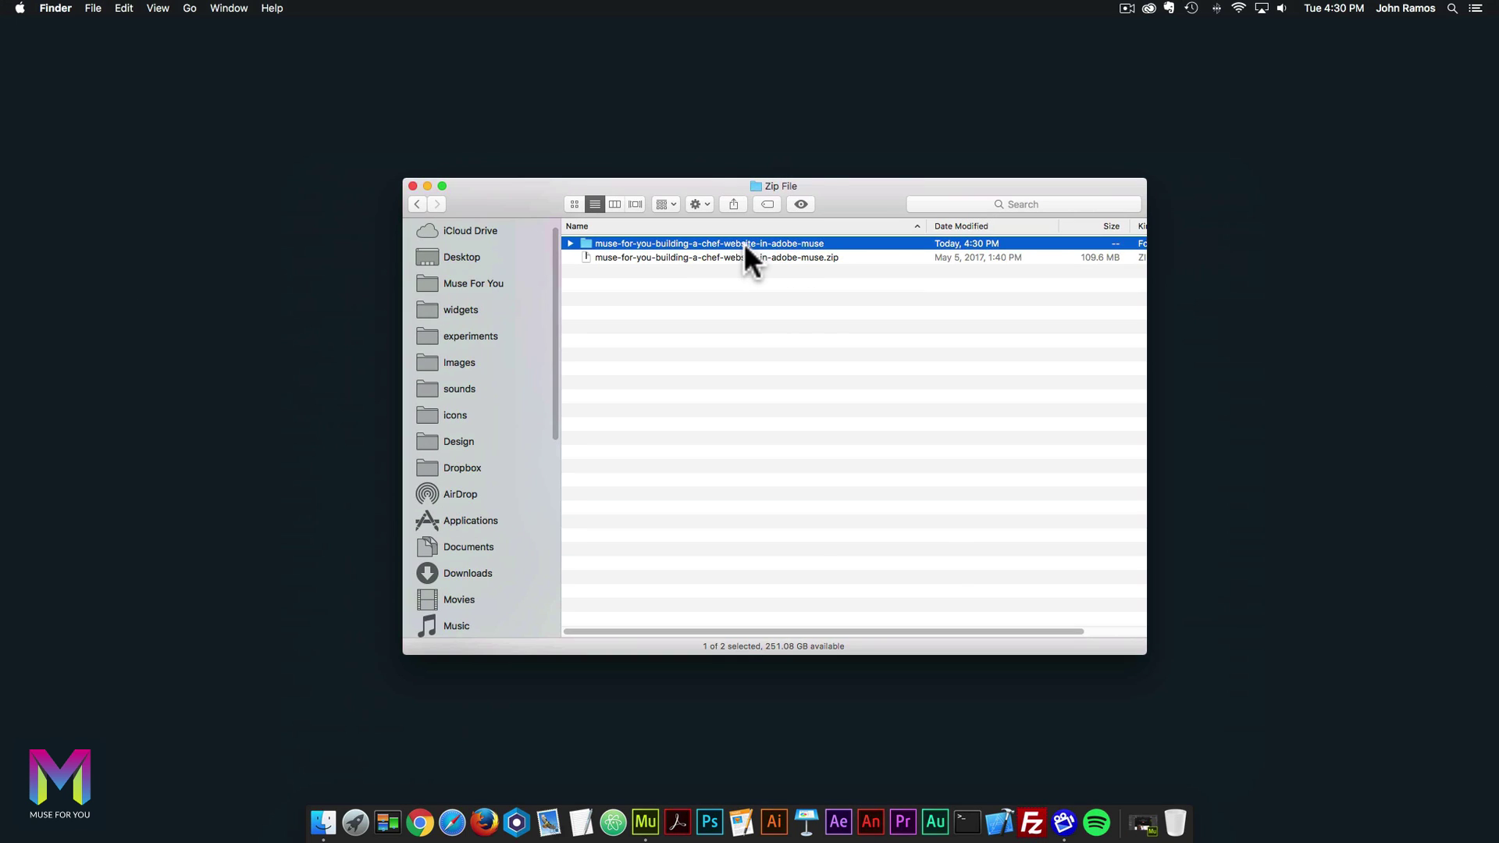
Open the course folder and browse the .muse file, day-1 and day-17 folders, and Welcome.png.
double_click(745, 245)
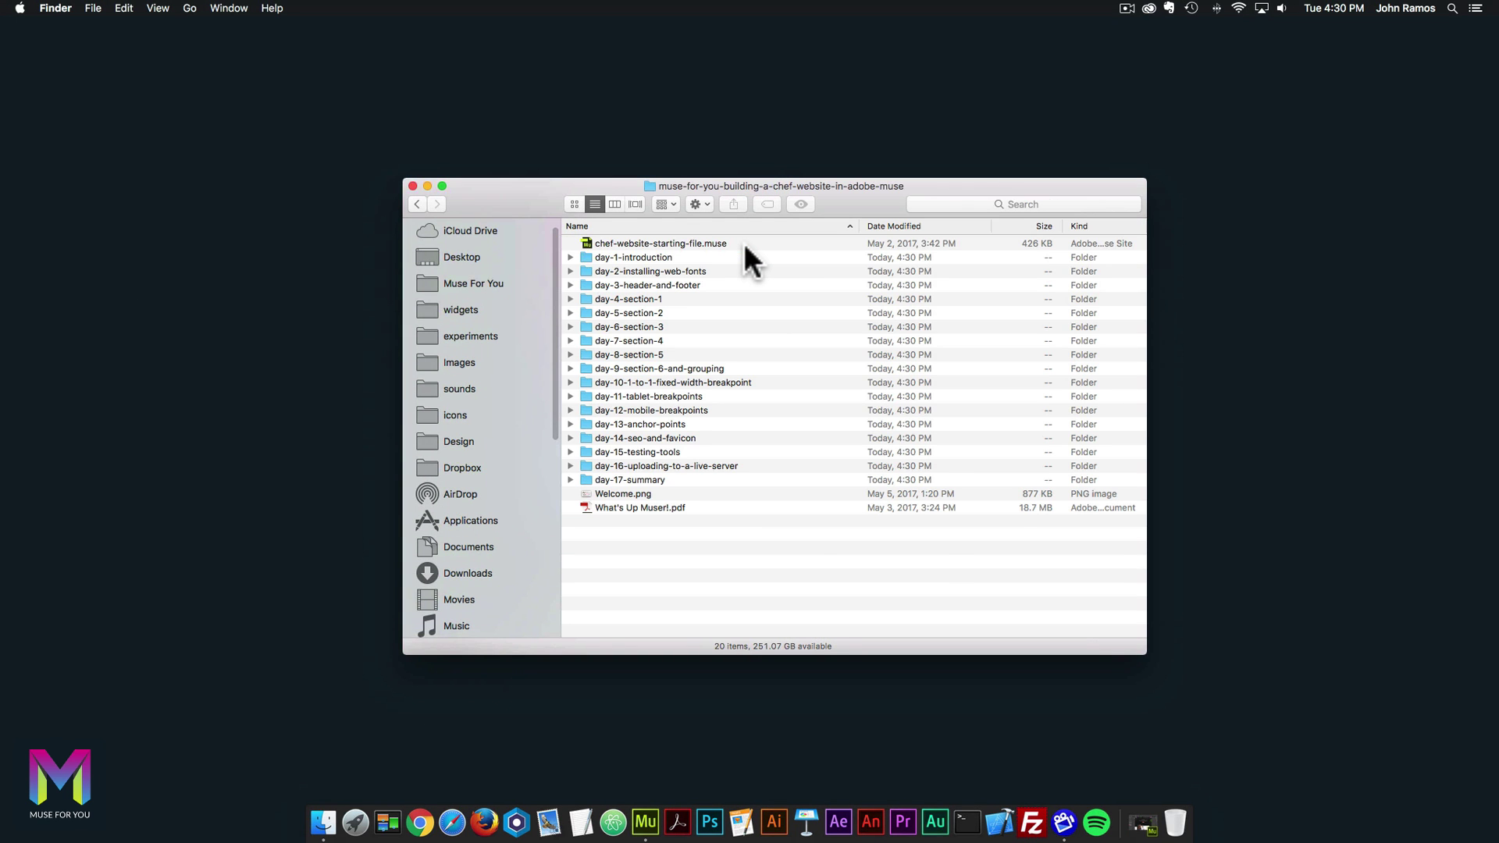
left_click(651, 246)
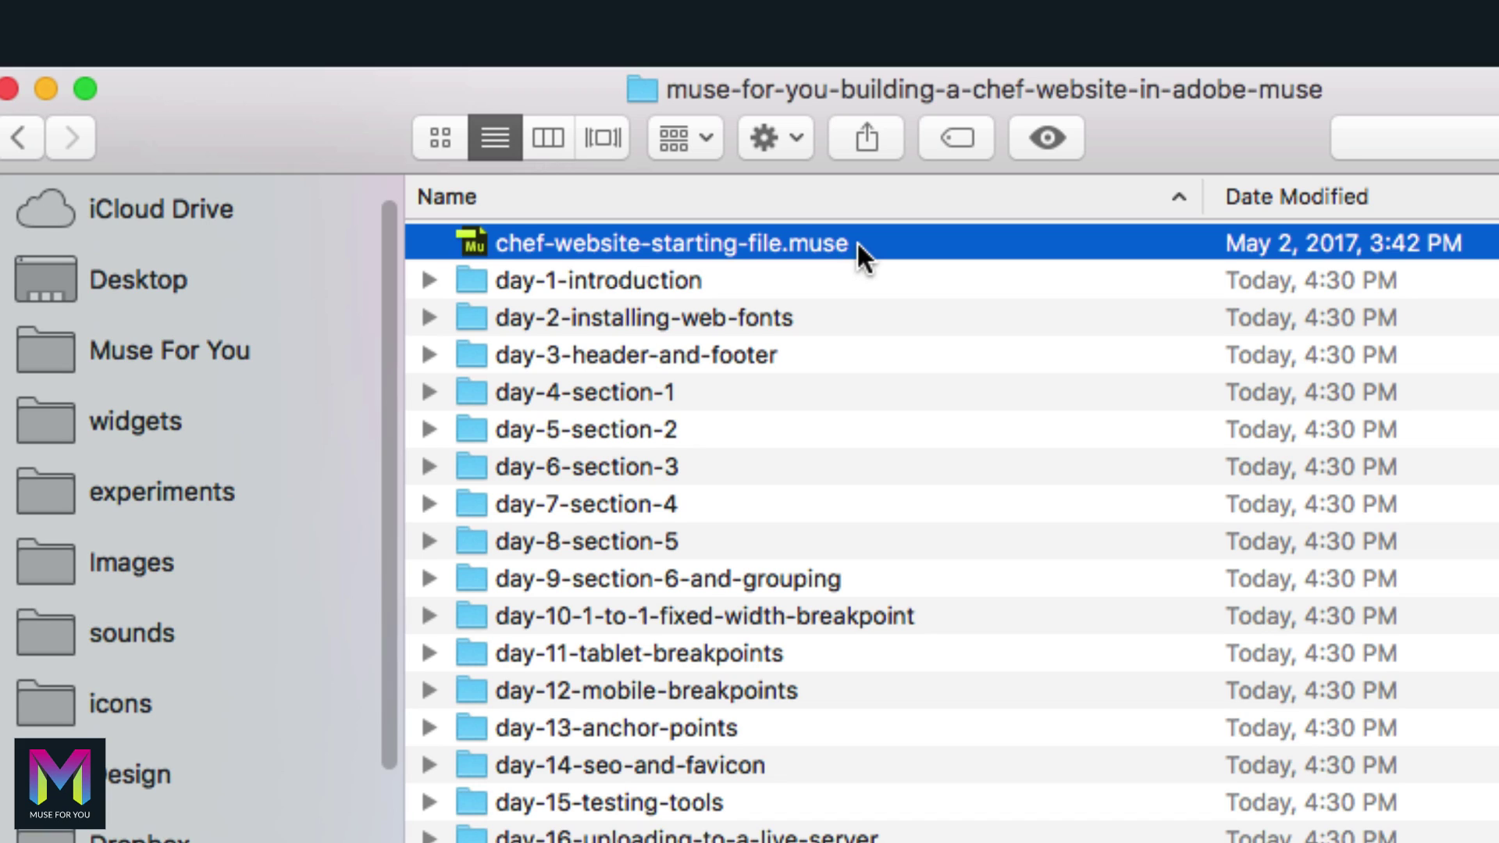
left_click(623, 281)
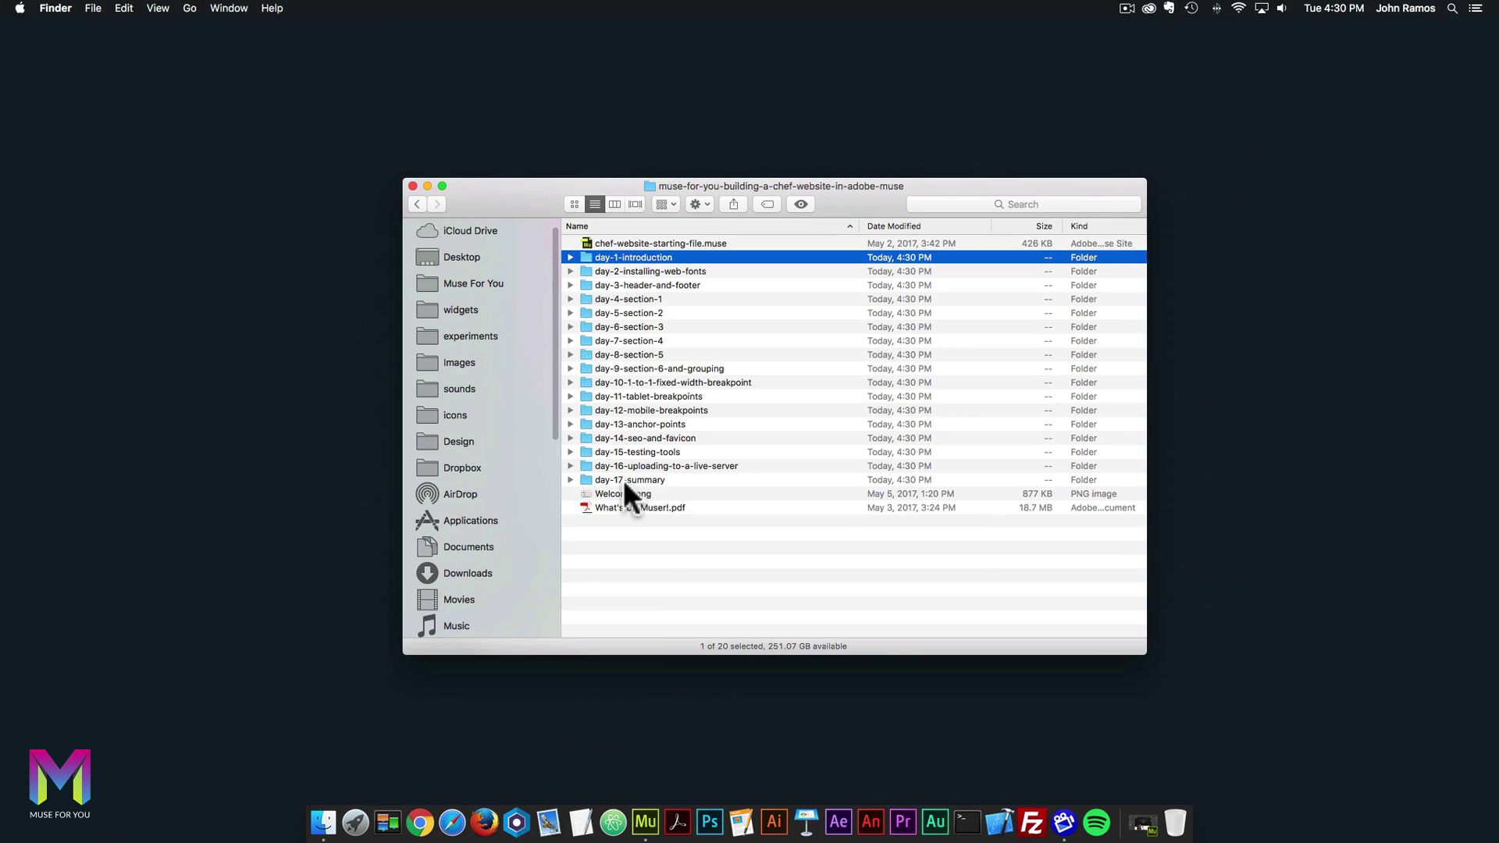
left_click(623, 479)
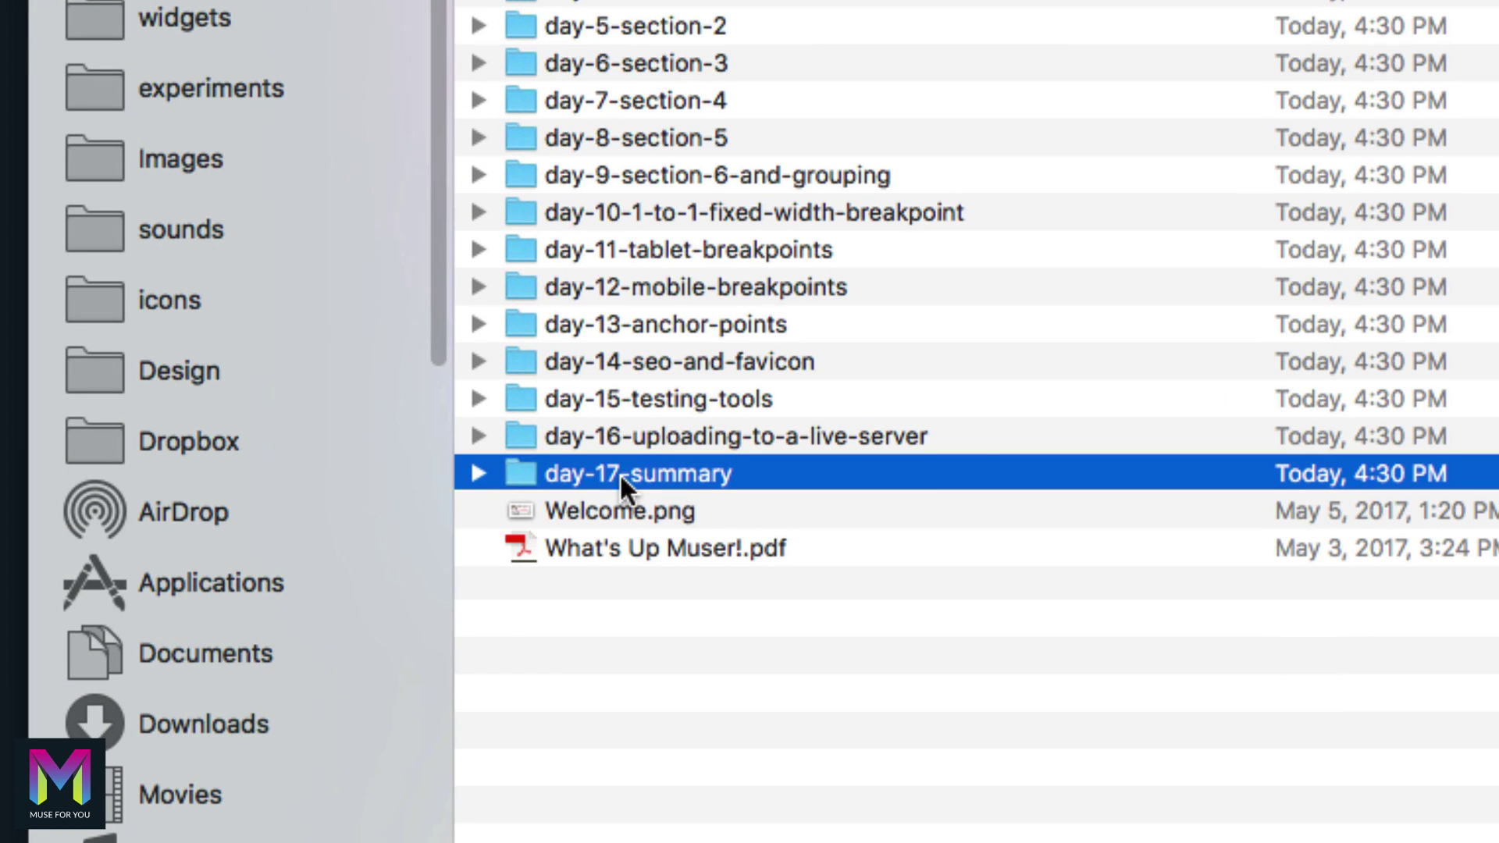
left_click(598, 511)
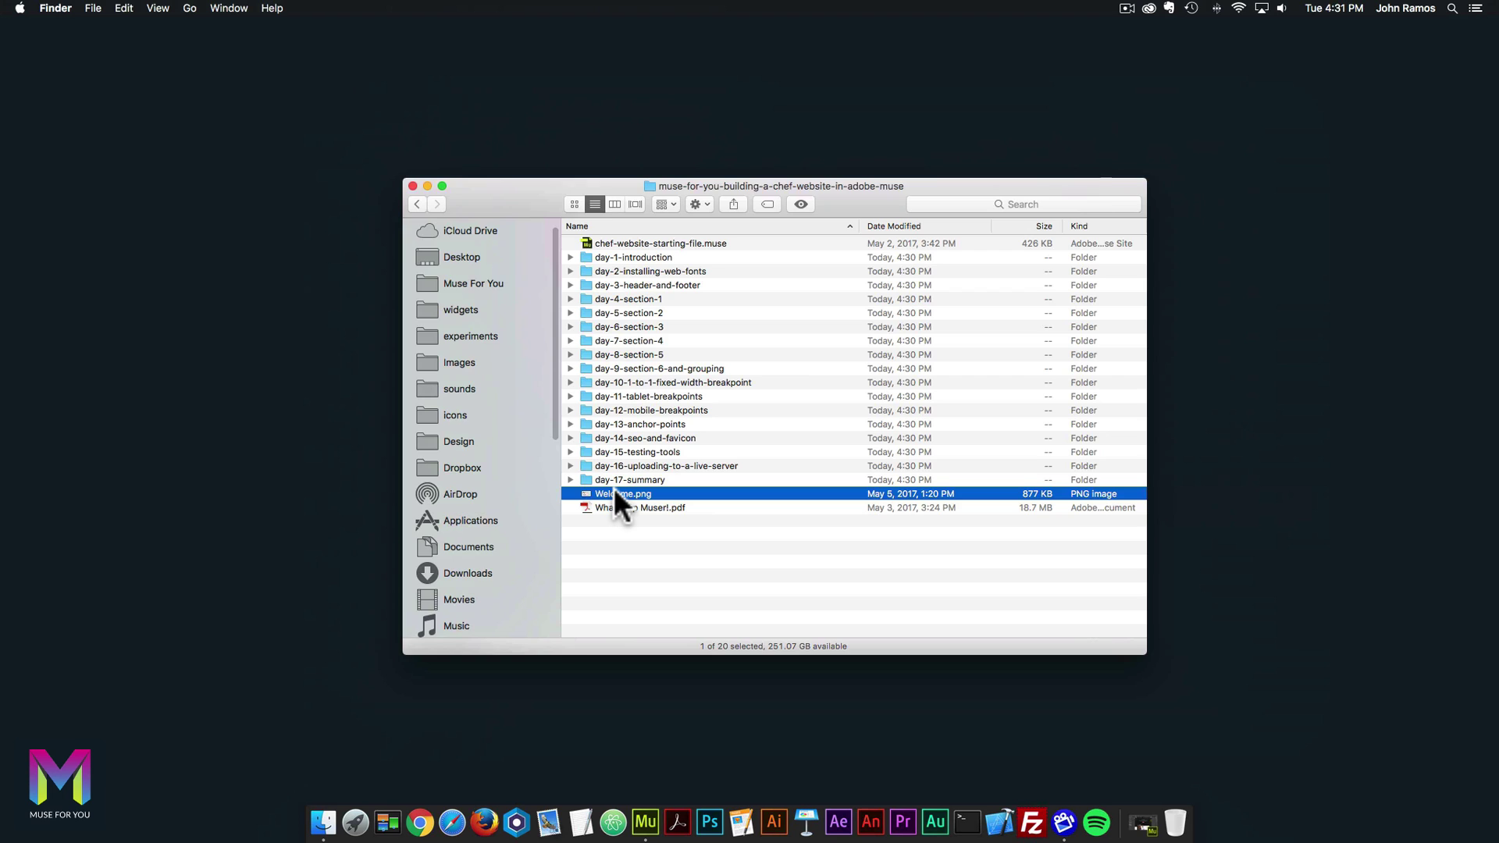
double_click(614, 490)
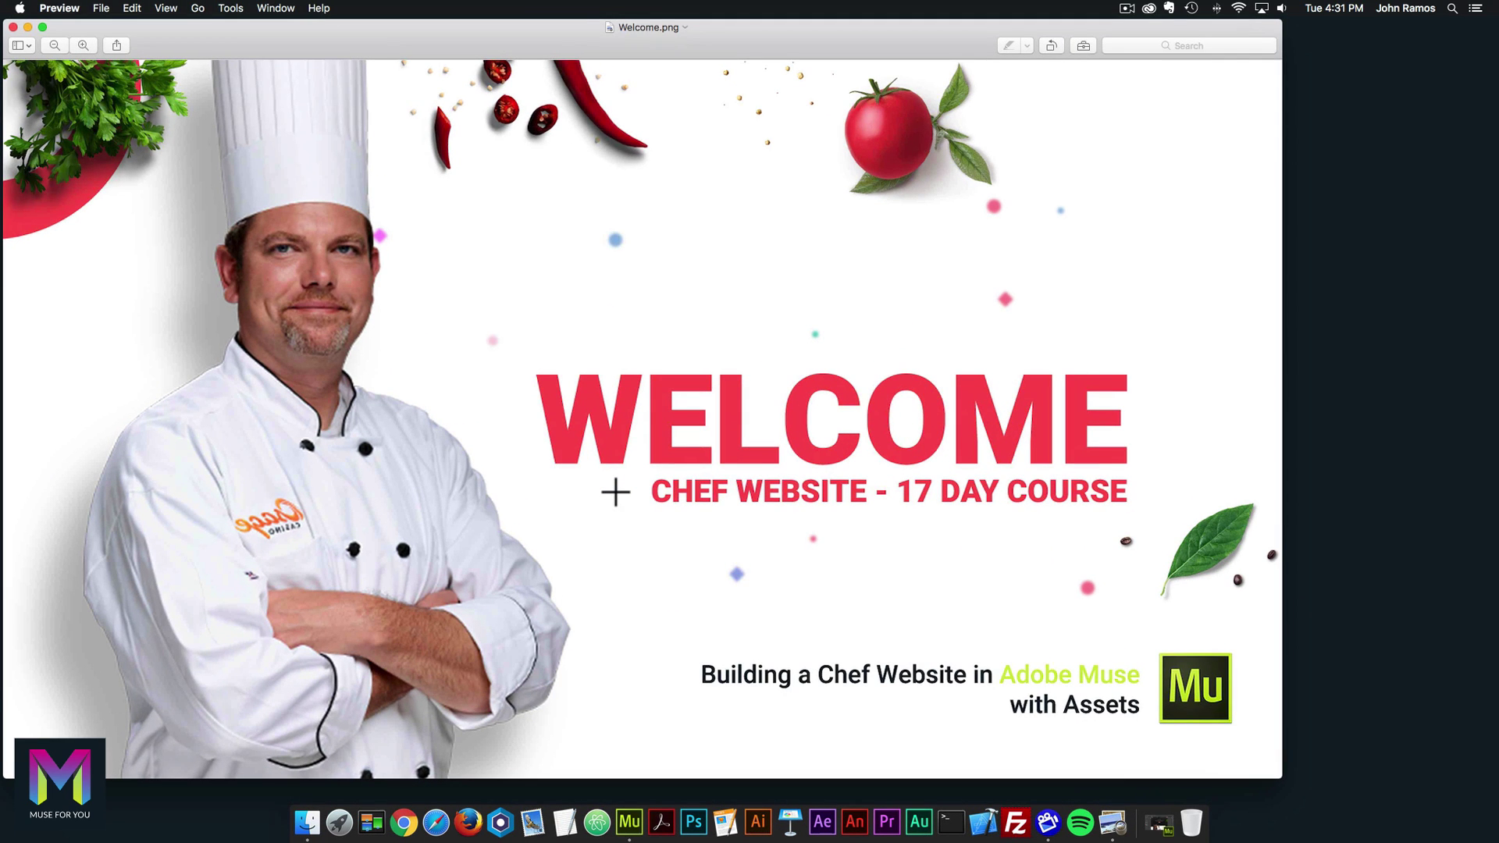
left_click(12, 26)
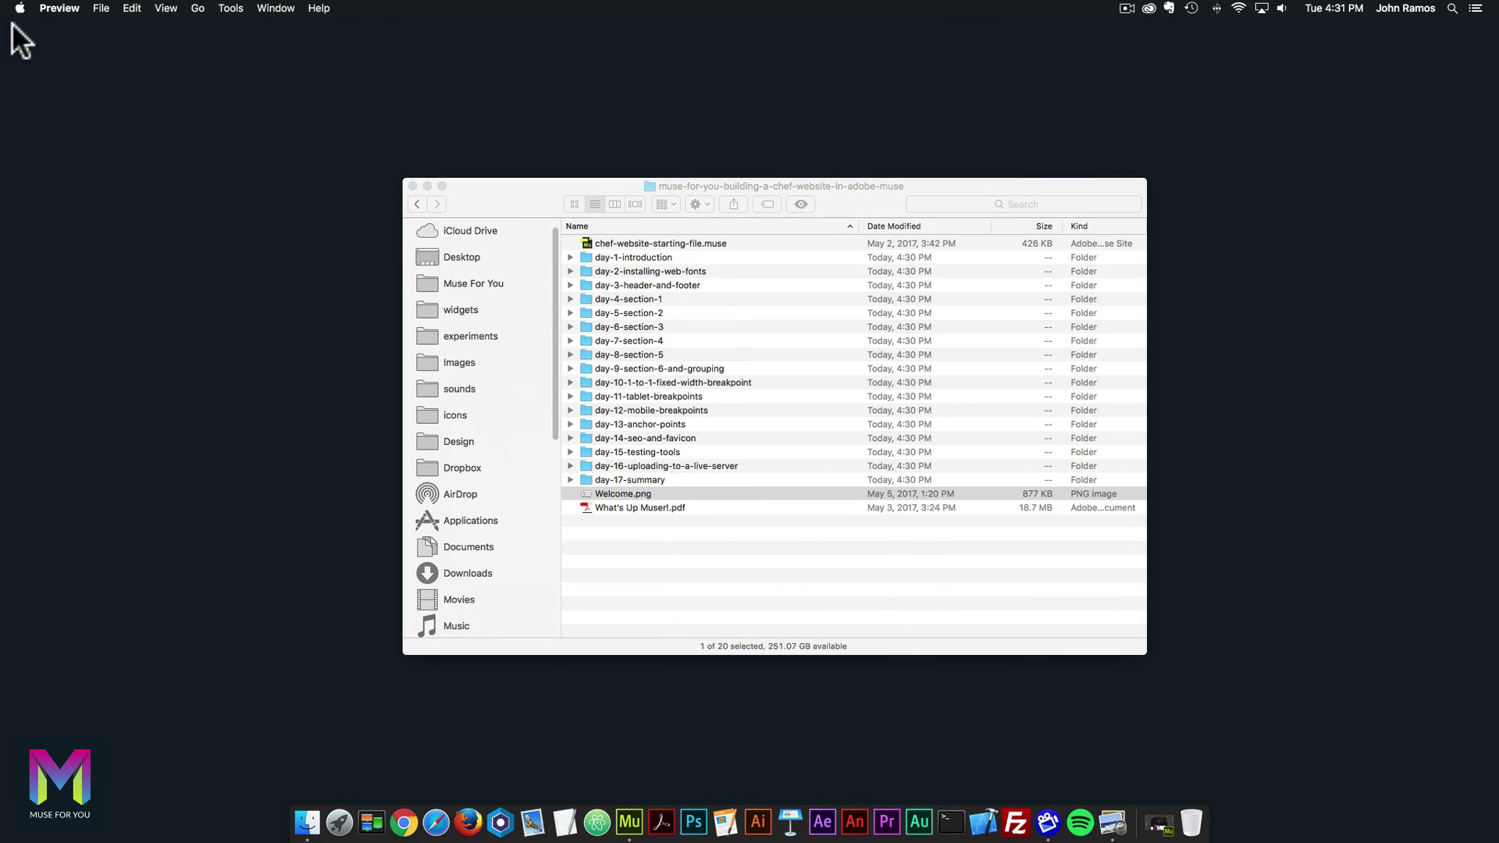
left_click(639, 504)
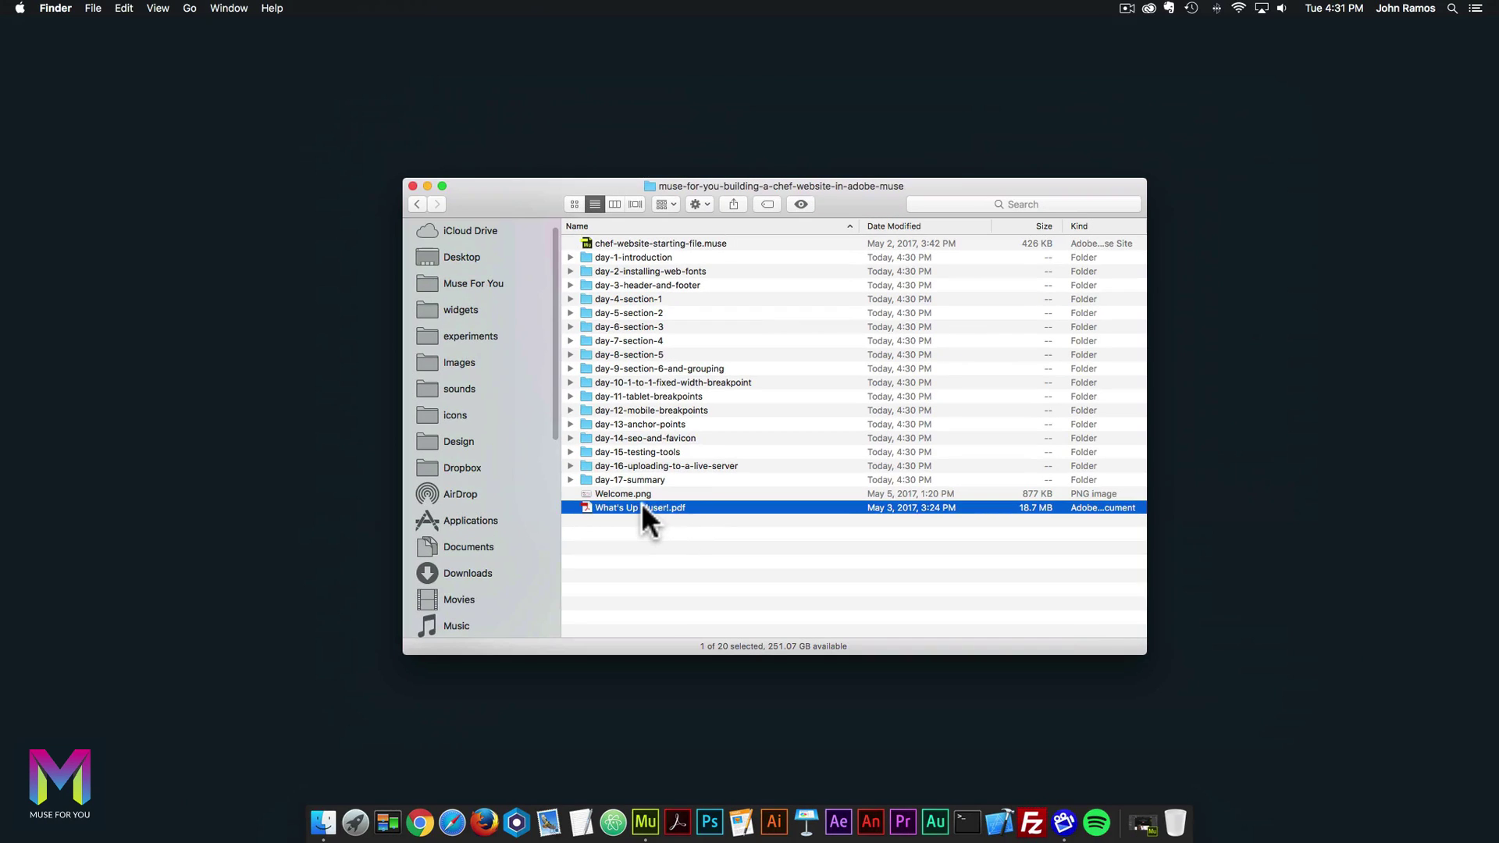
double_click(640, 502)
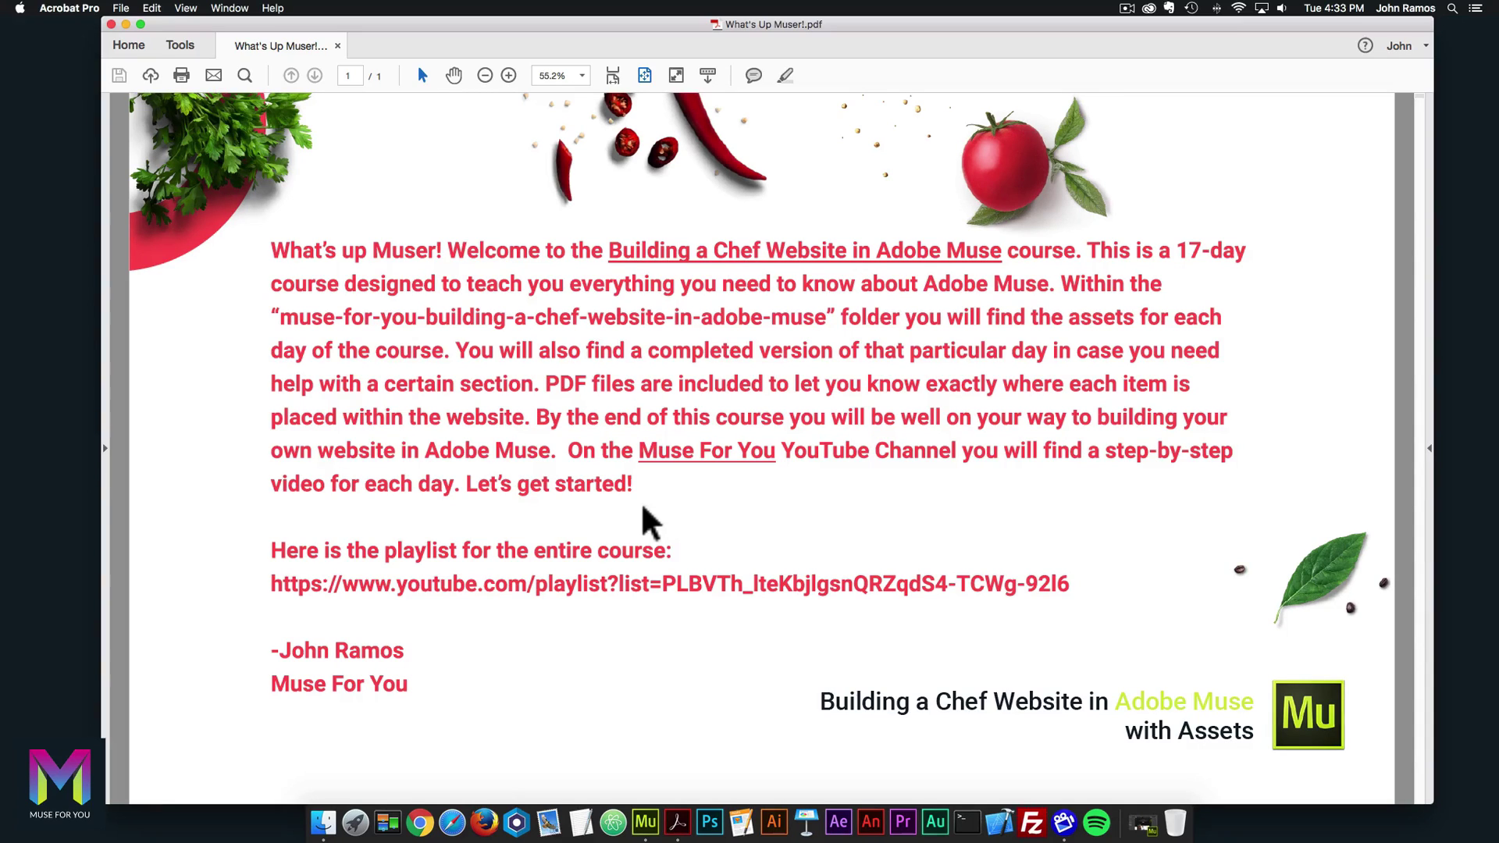
Close the welcome PDF and select day folders, ending with only day-1-introduction selected.
left_click(111, 23)
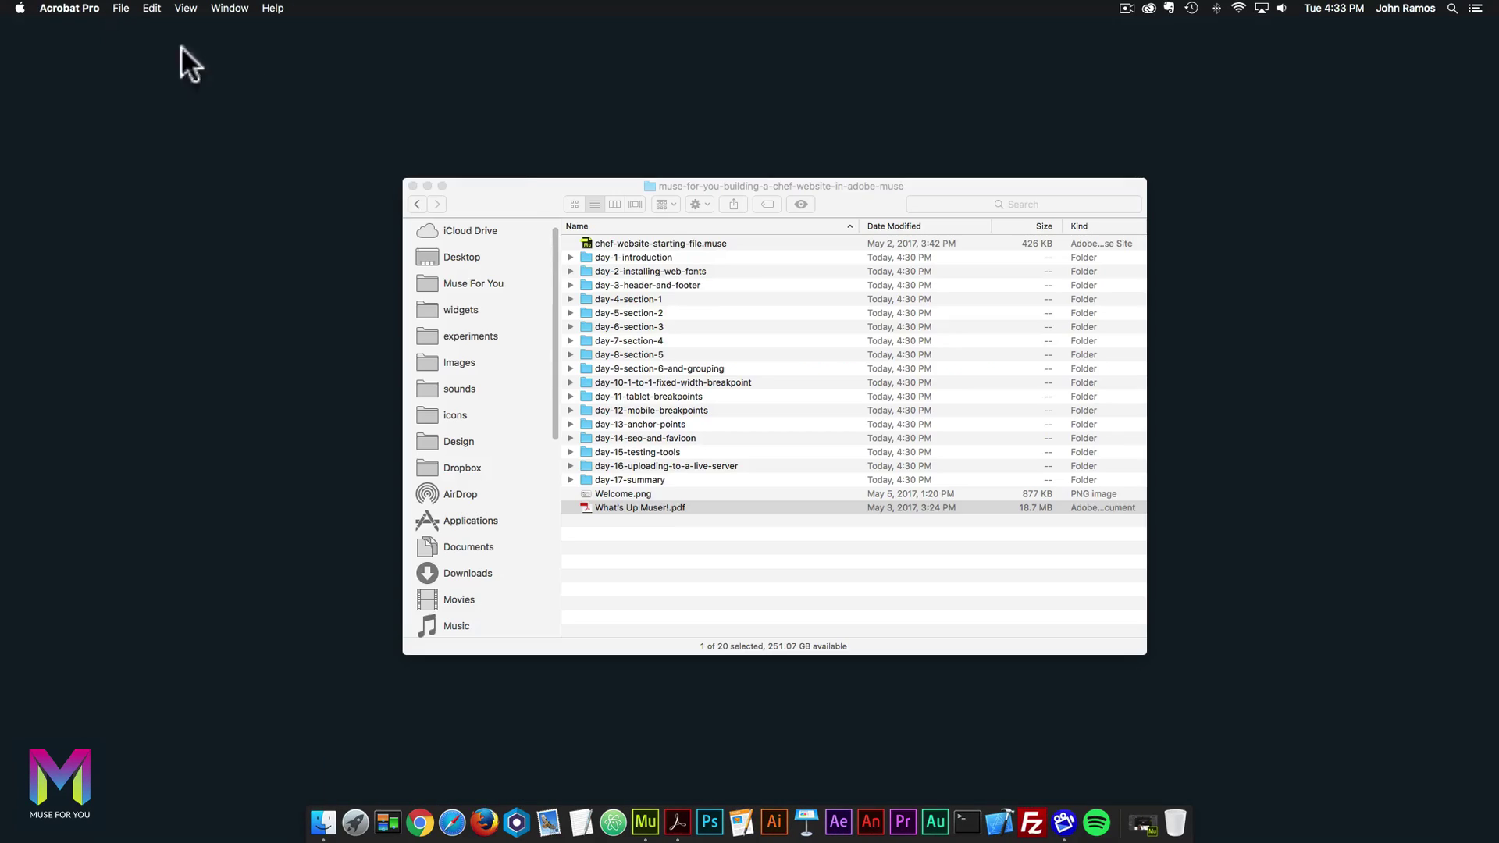
left_click(645, 282)
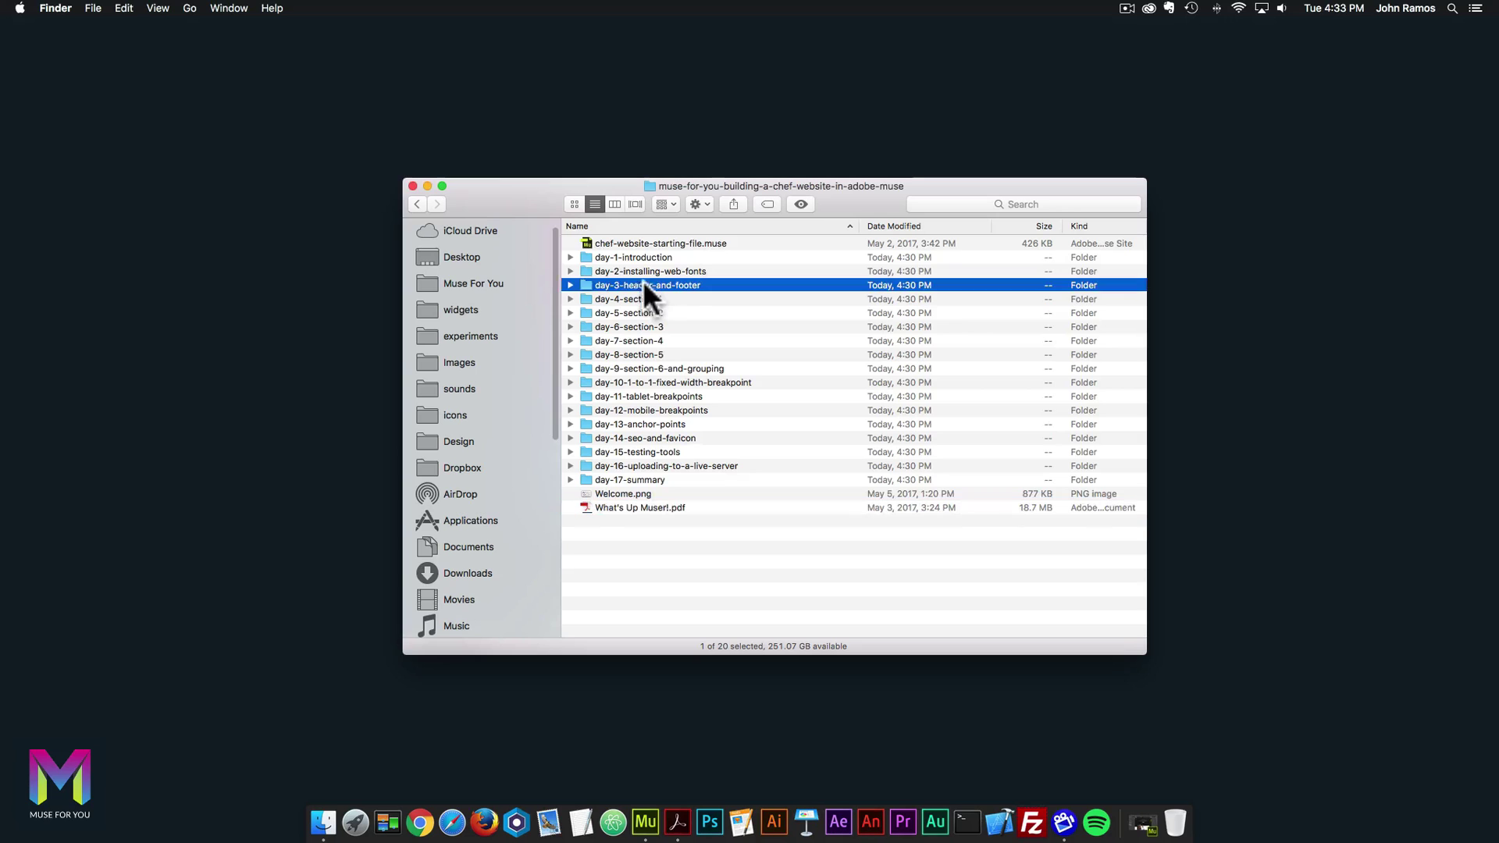
left_click(632, 367, "shift")
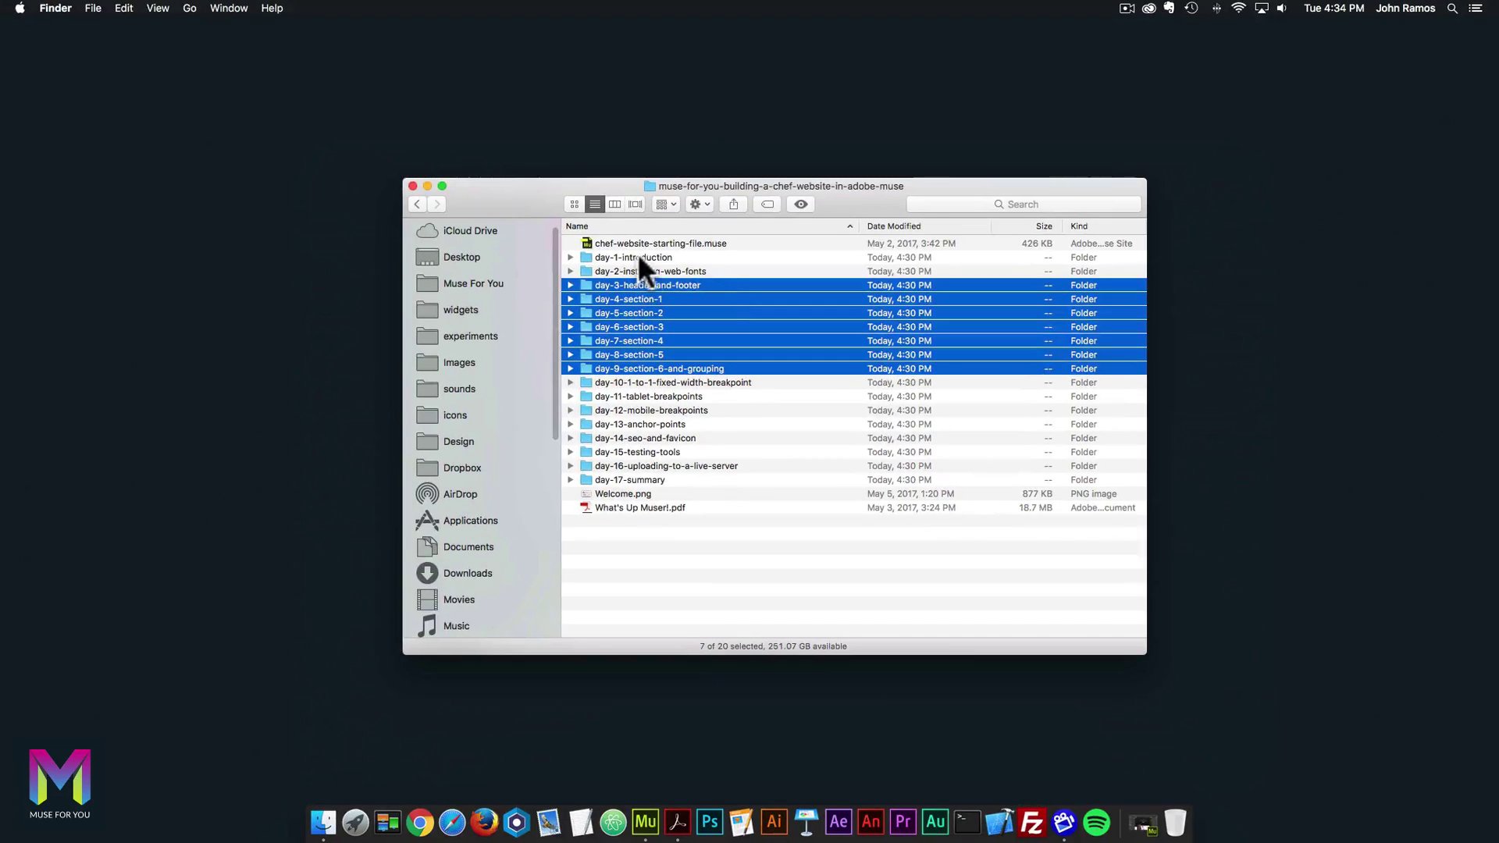
left_click(638, 256)
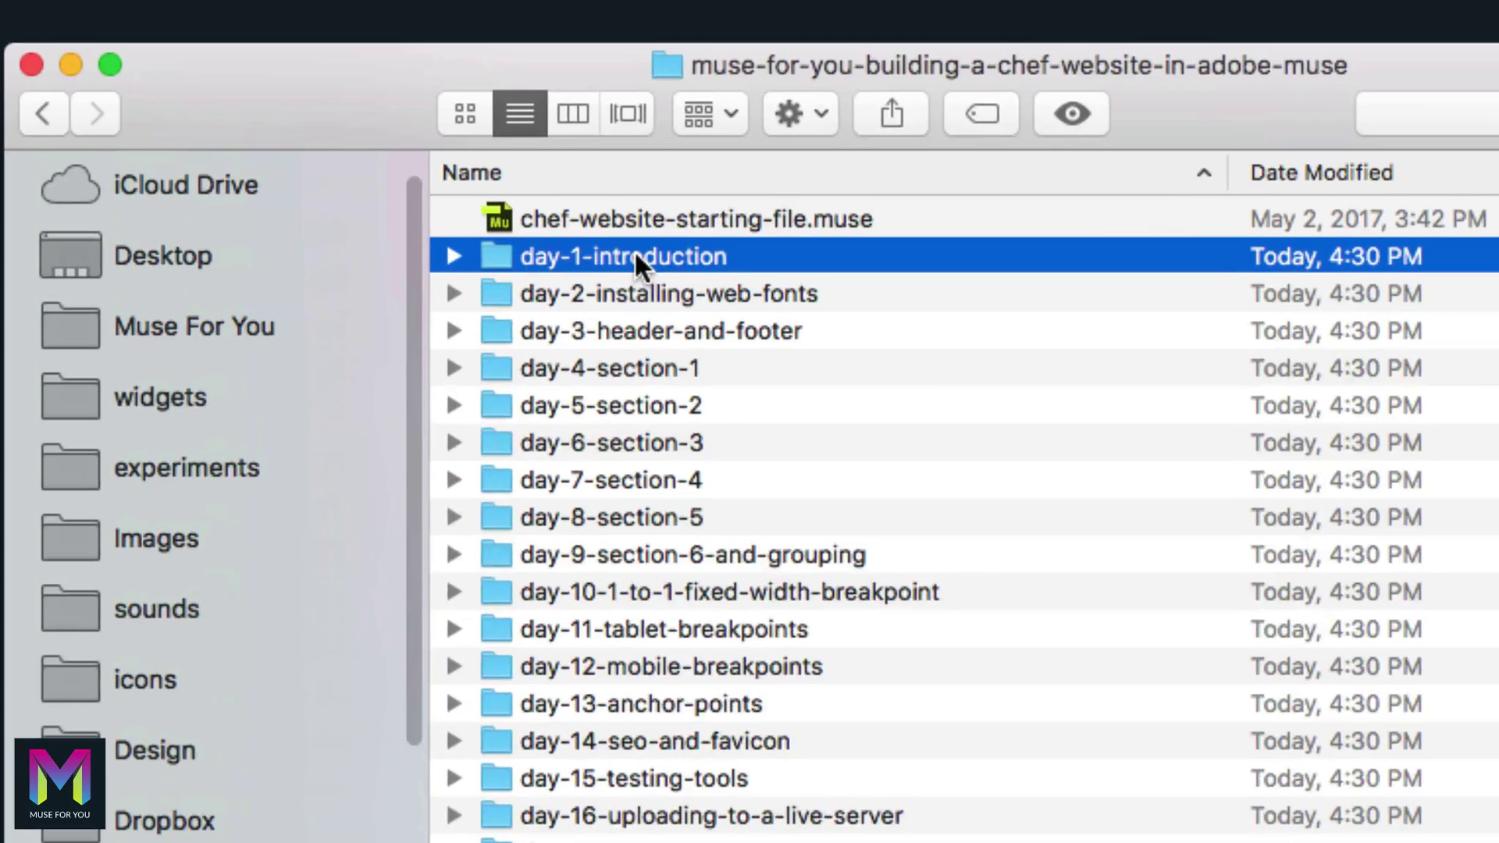
View the day-1-introduction overview image, then go back and select day-2-installing-web-fonts.
double_click(637, 256)
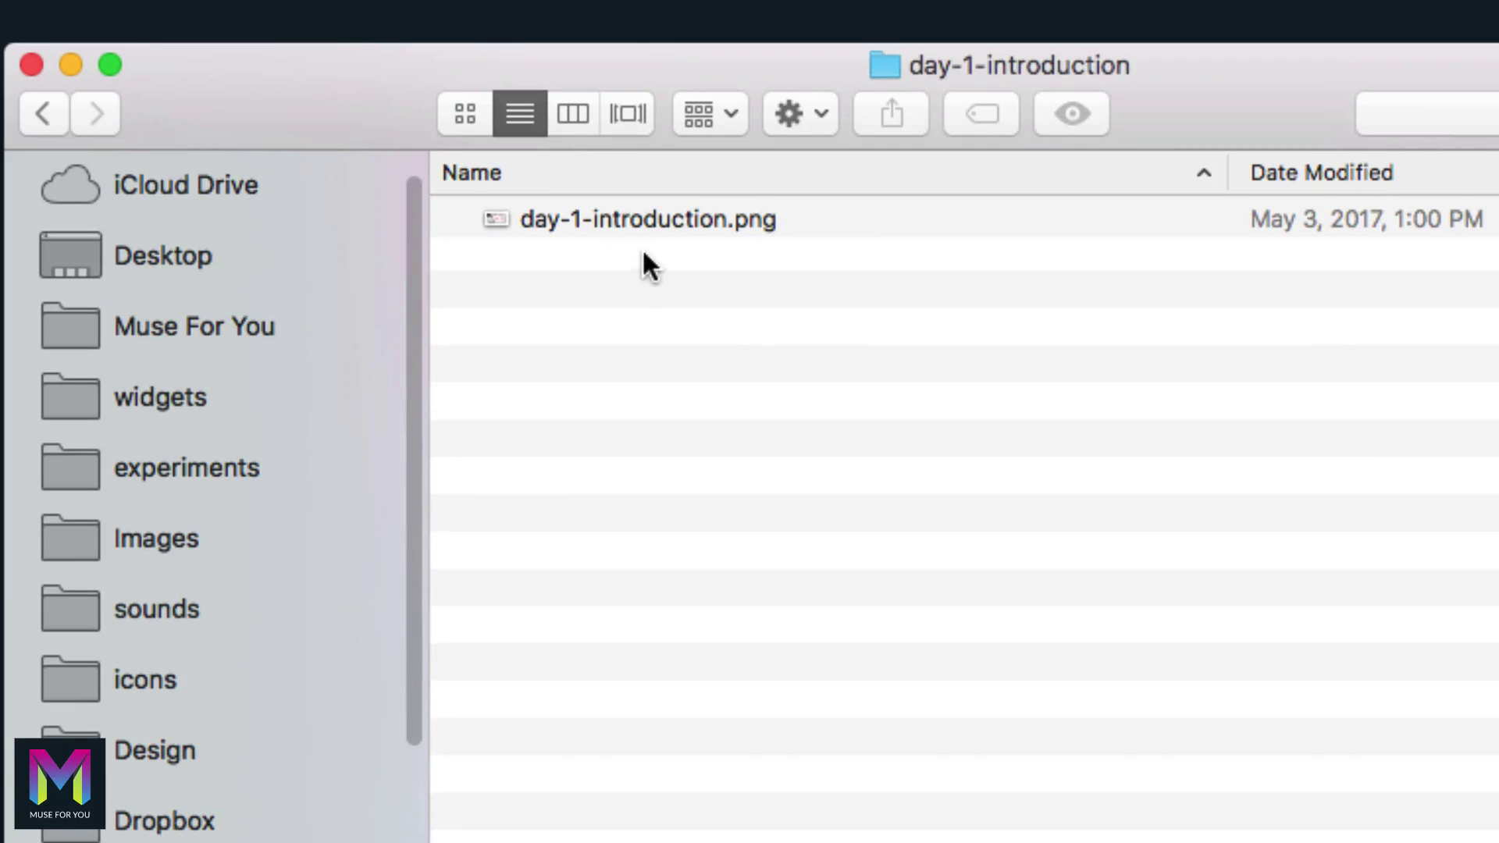
left_click(641, 218)
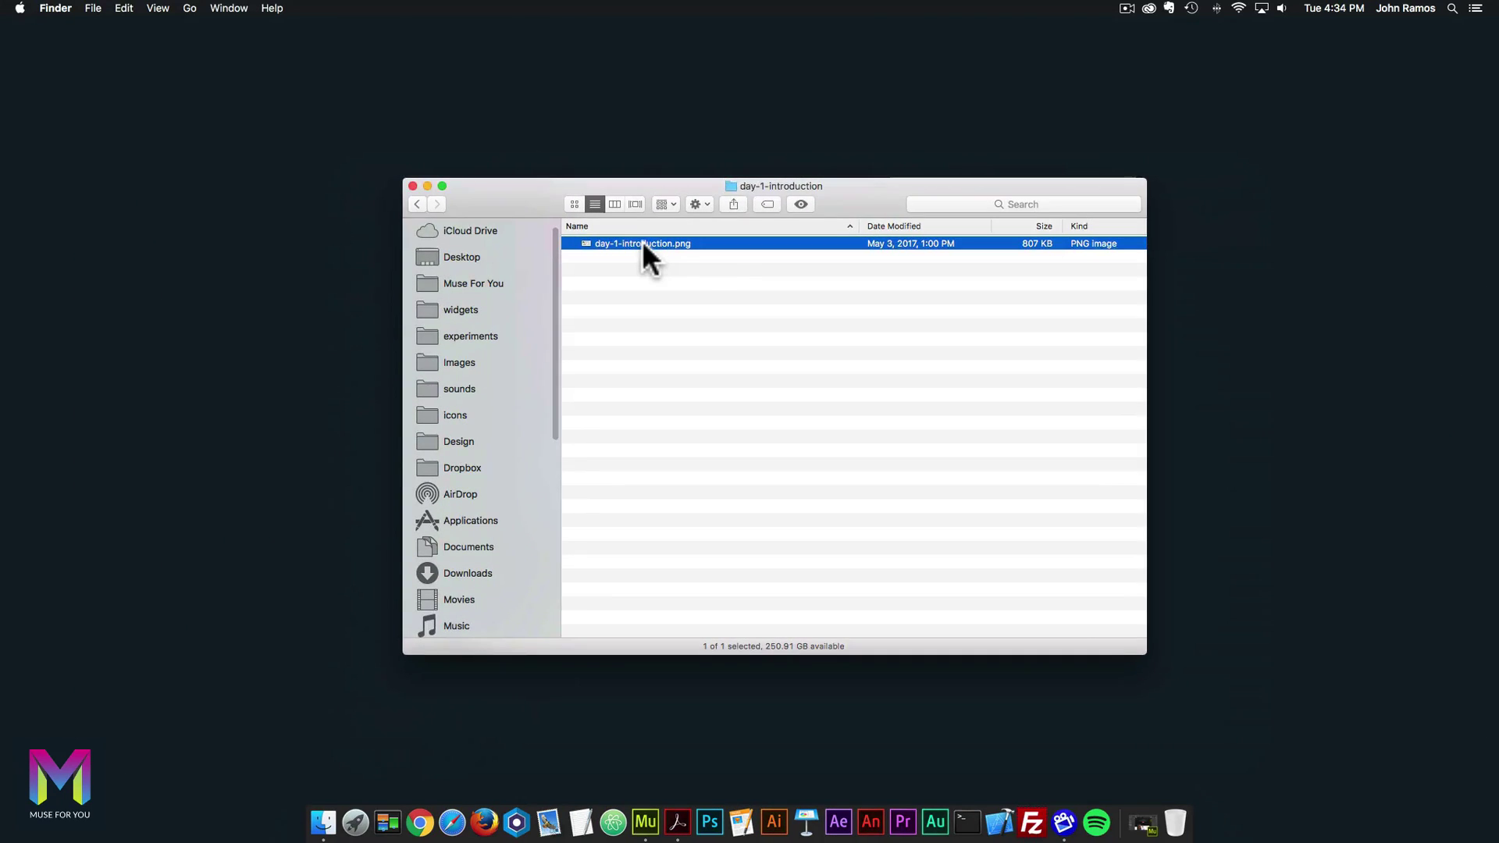
double_click(643, 245)
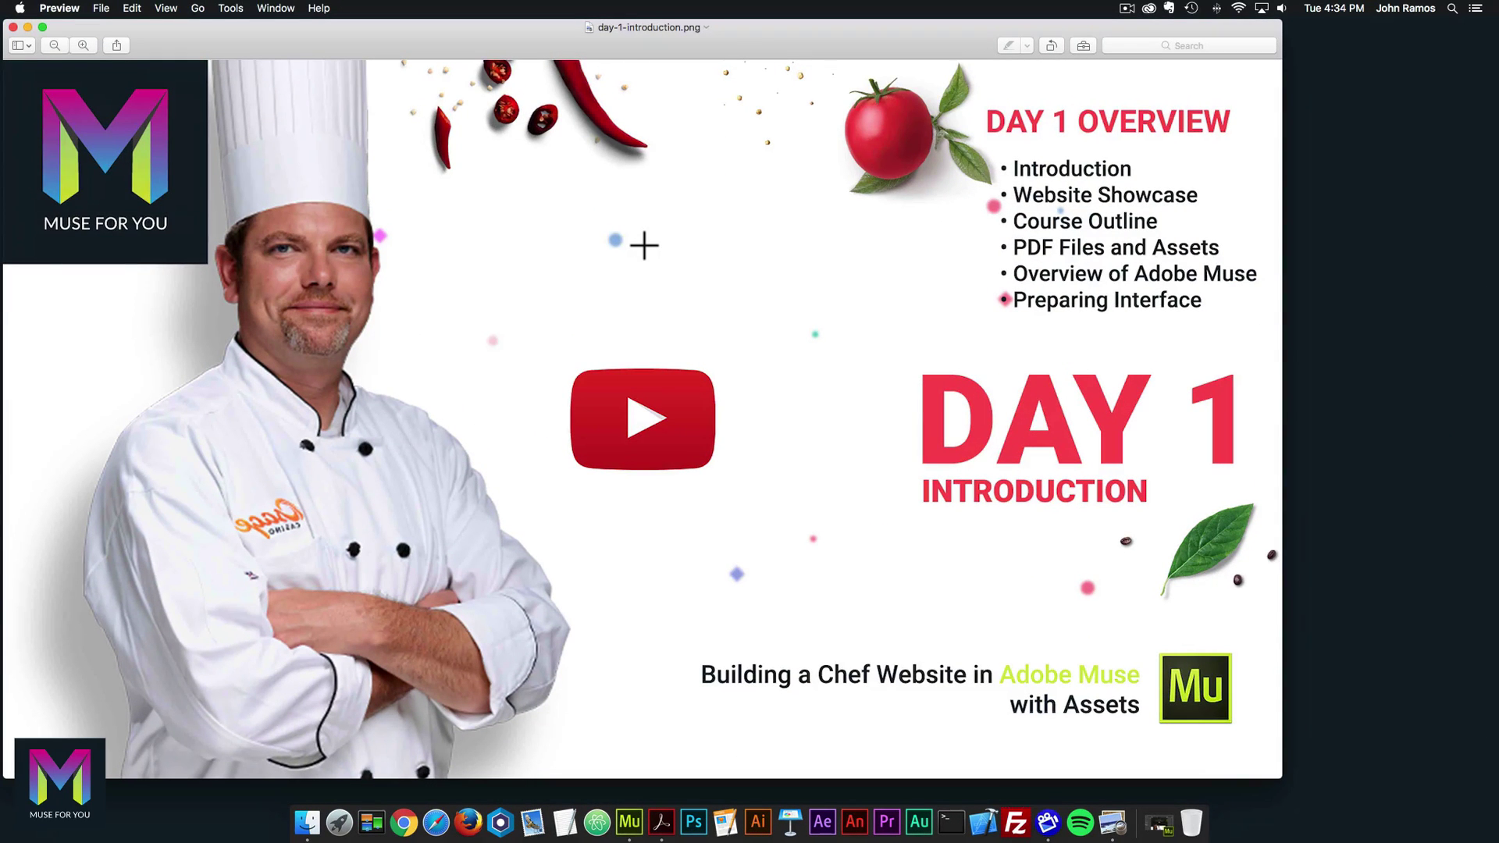
left_click(12, 26)
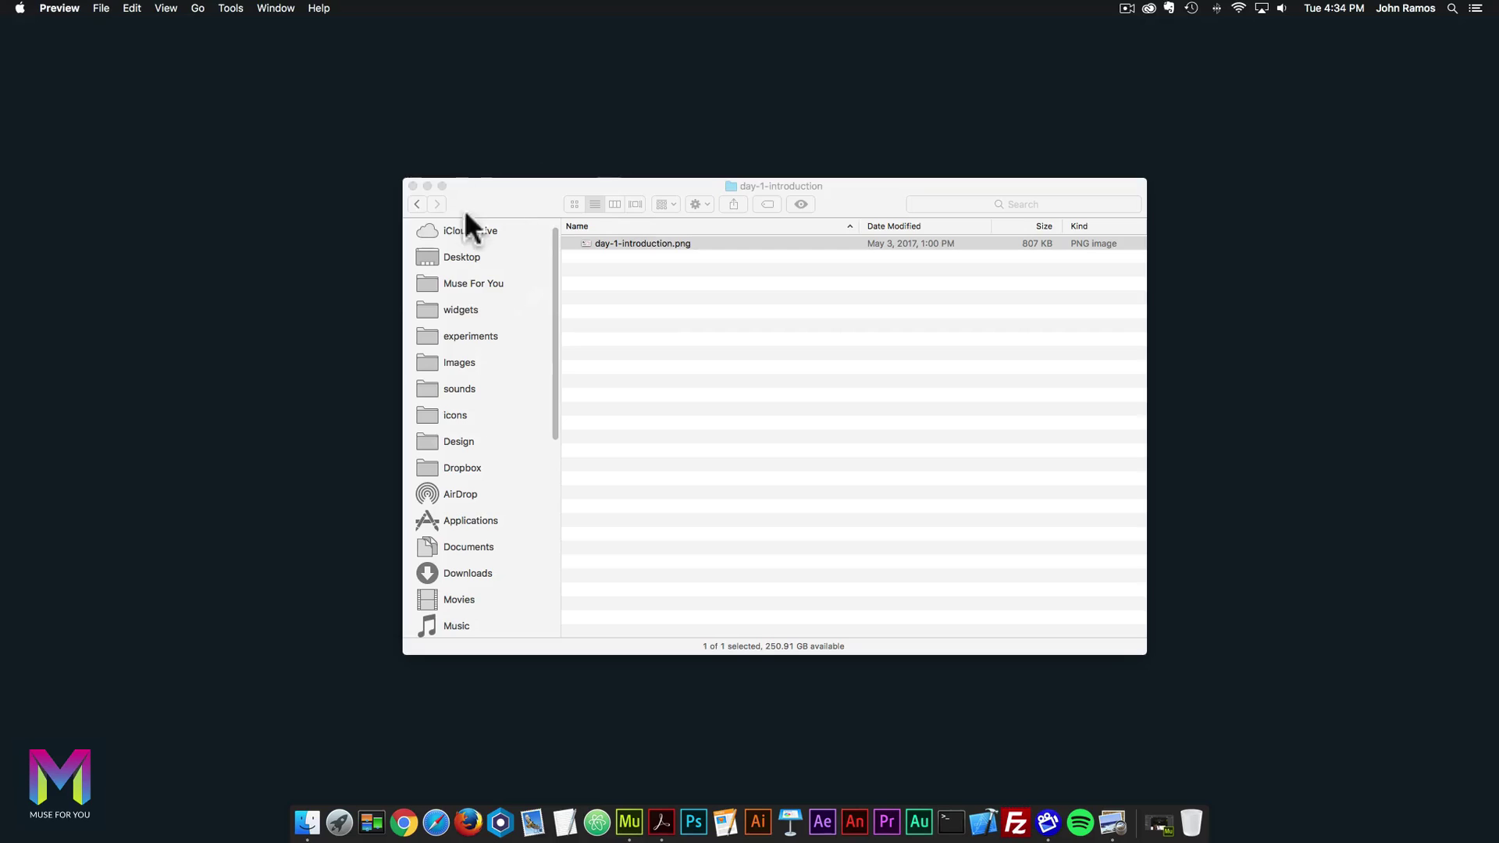
left_click(416, 204)
left_click(649, 271)
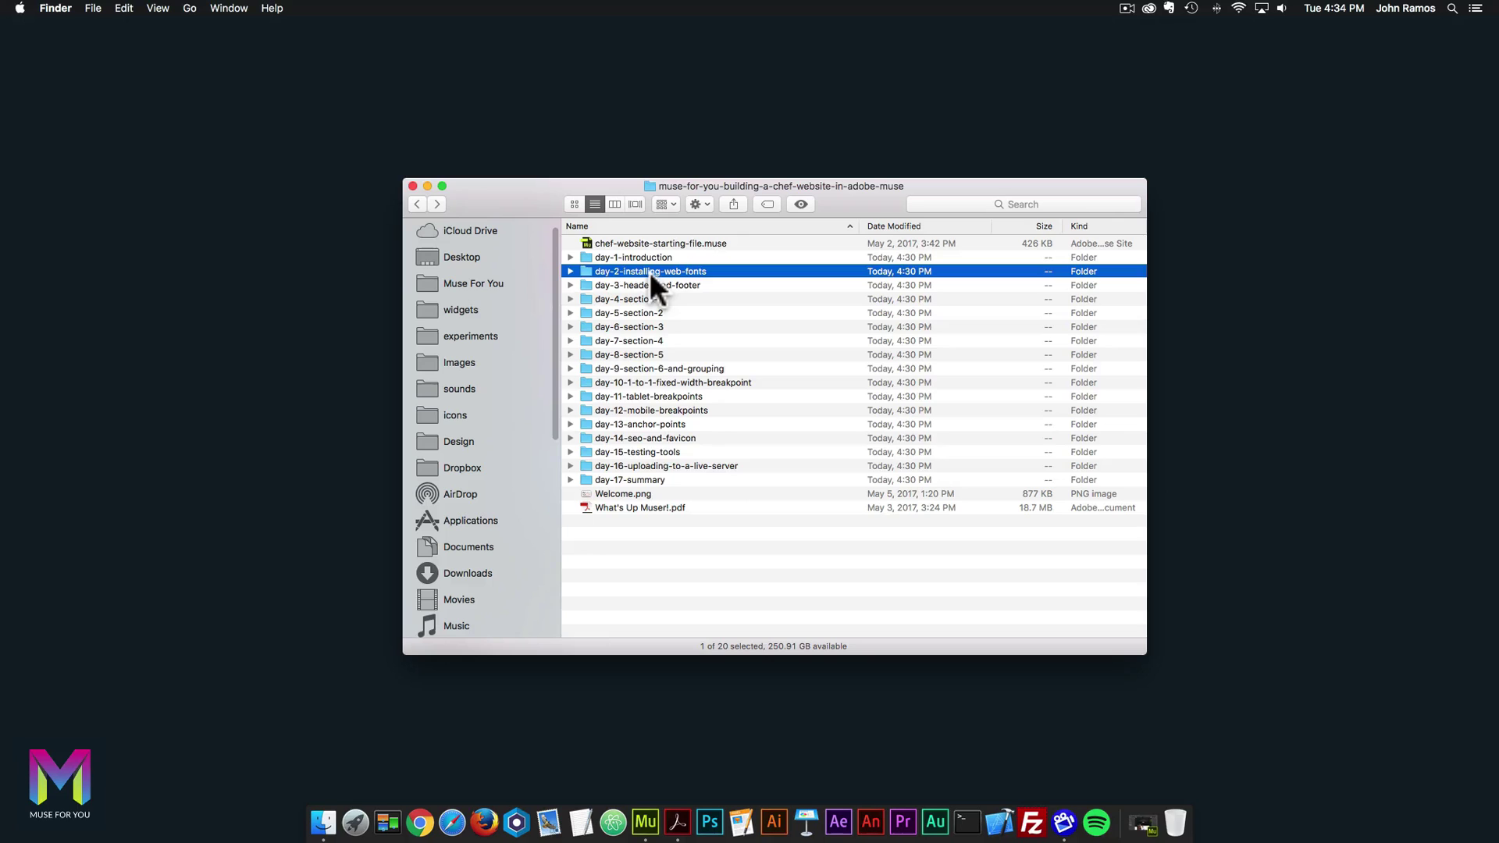
Open day-2-installing-web-fonts and preview its overview image.
double_click(649, 270)
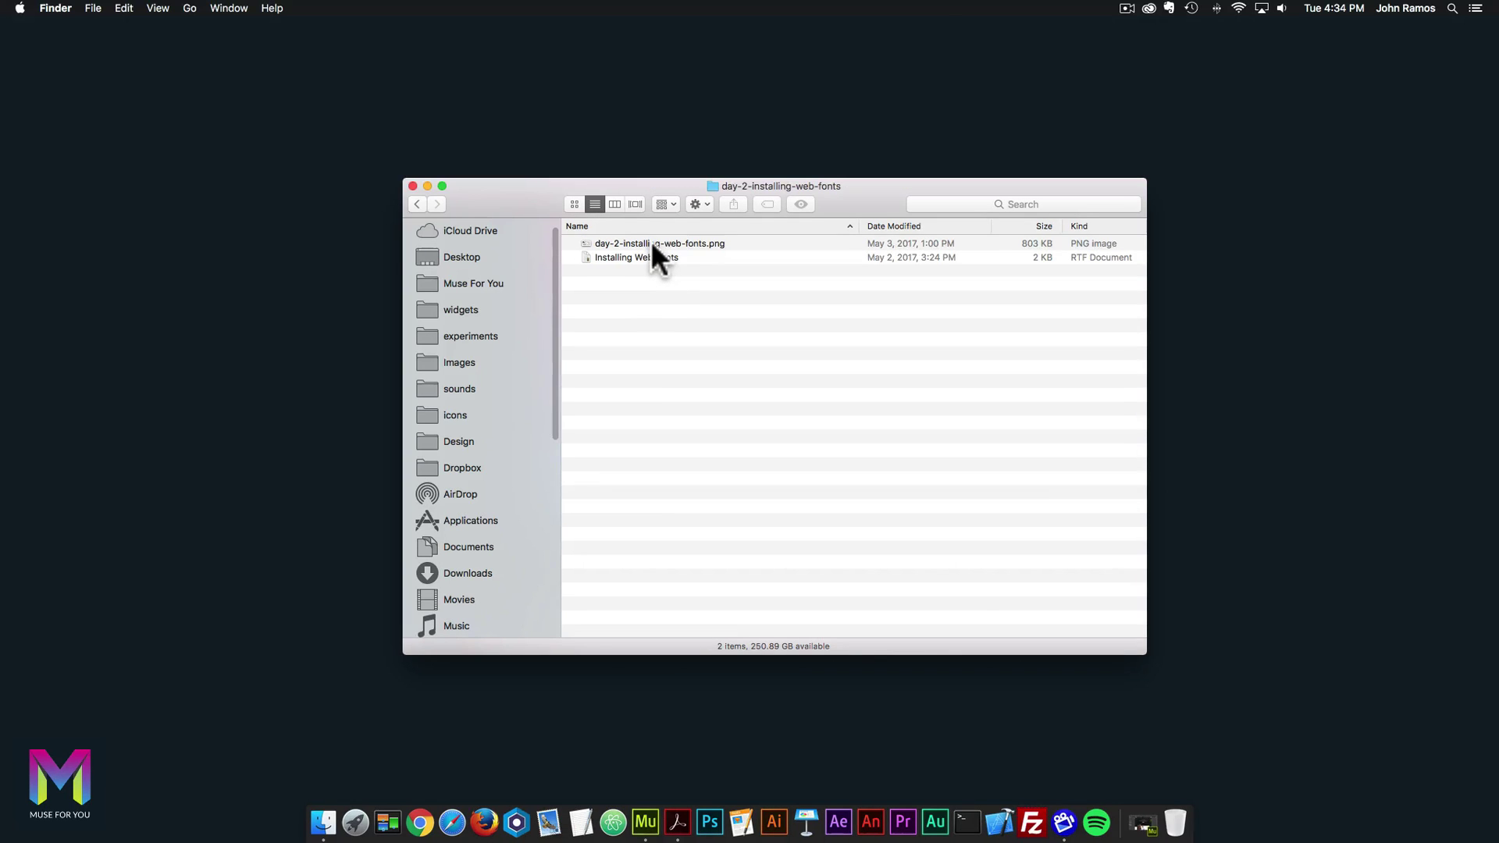
left_click(653, 243)
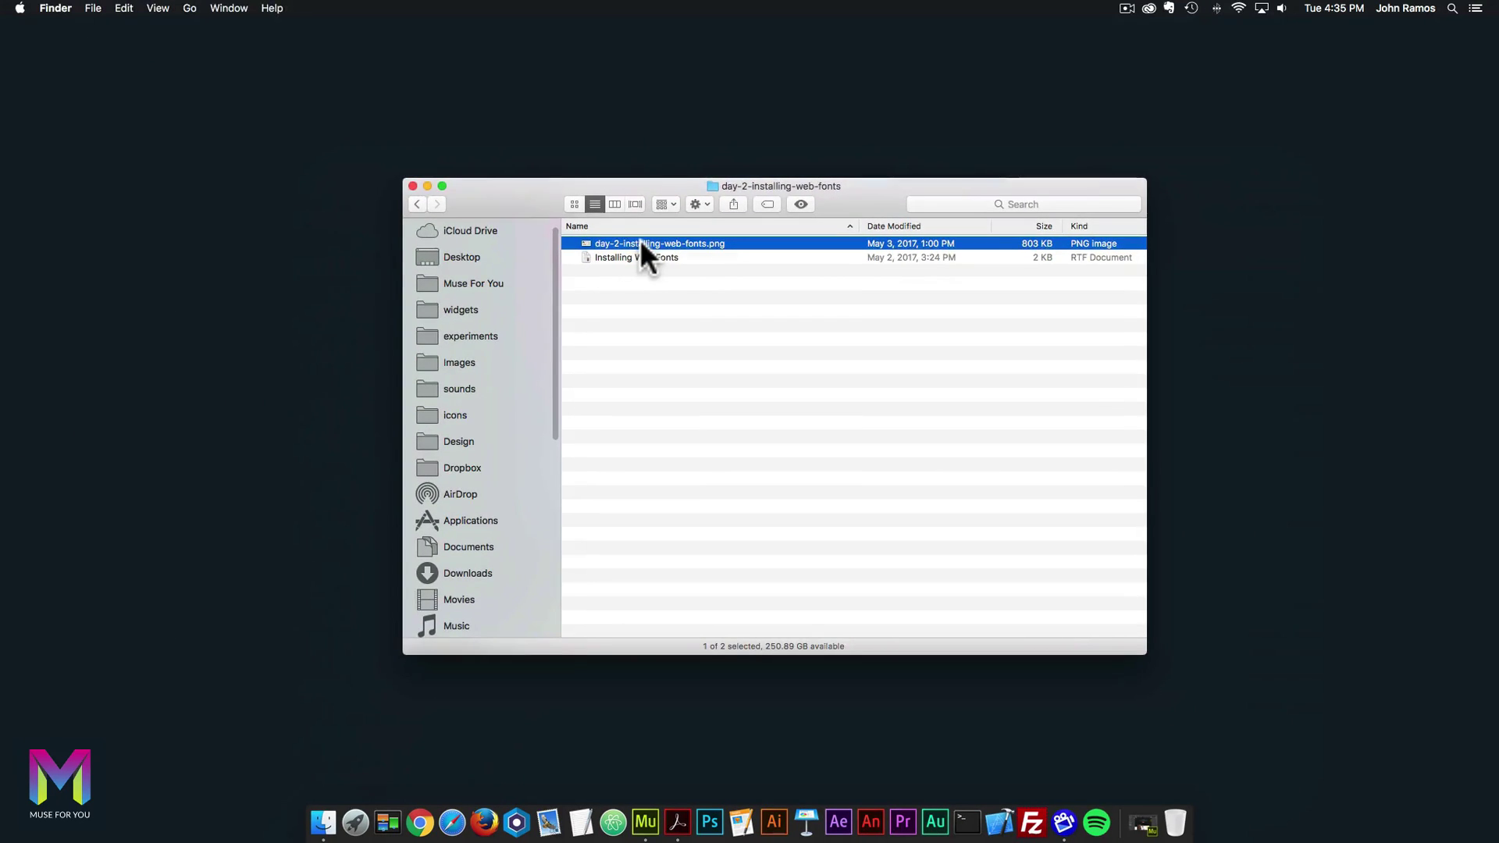
double_click(645, 240)
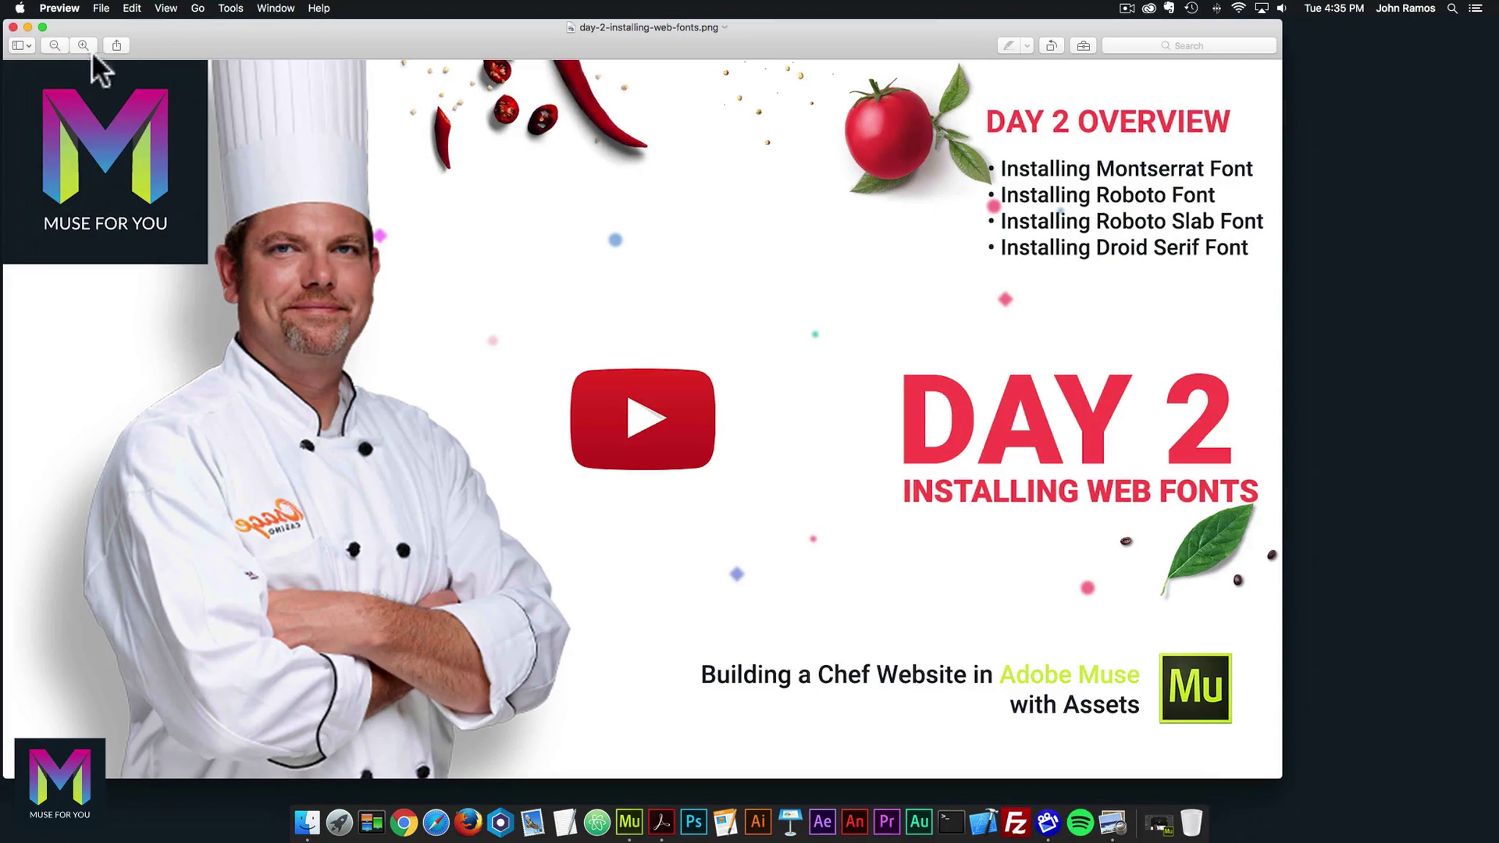
left_click(14, 27)
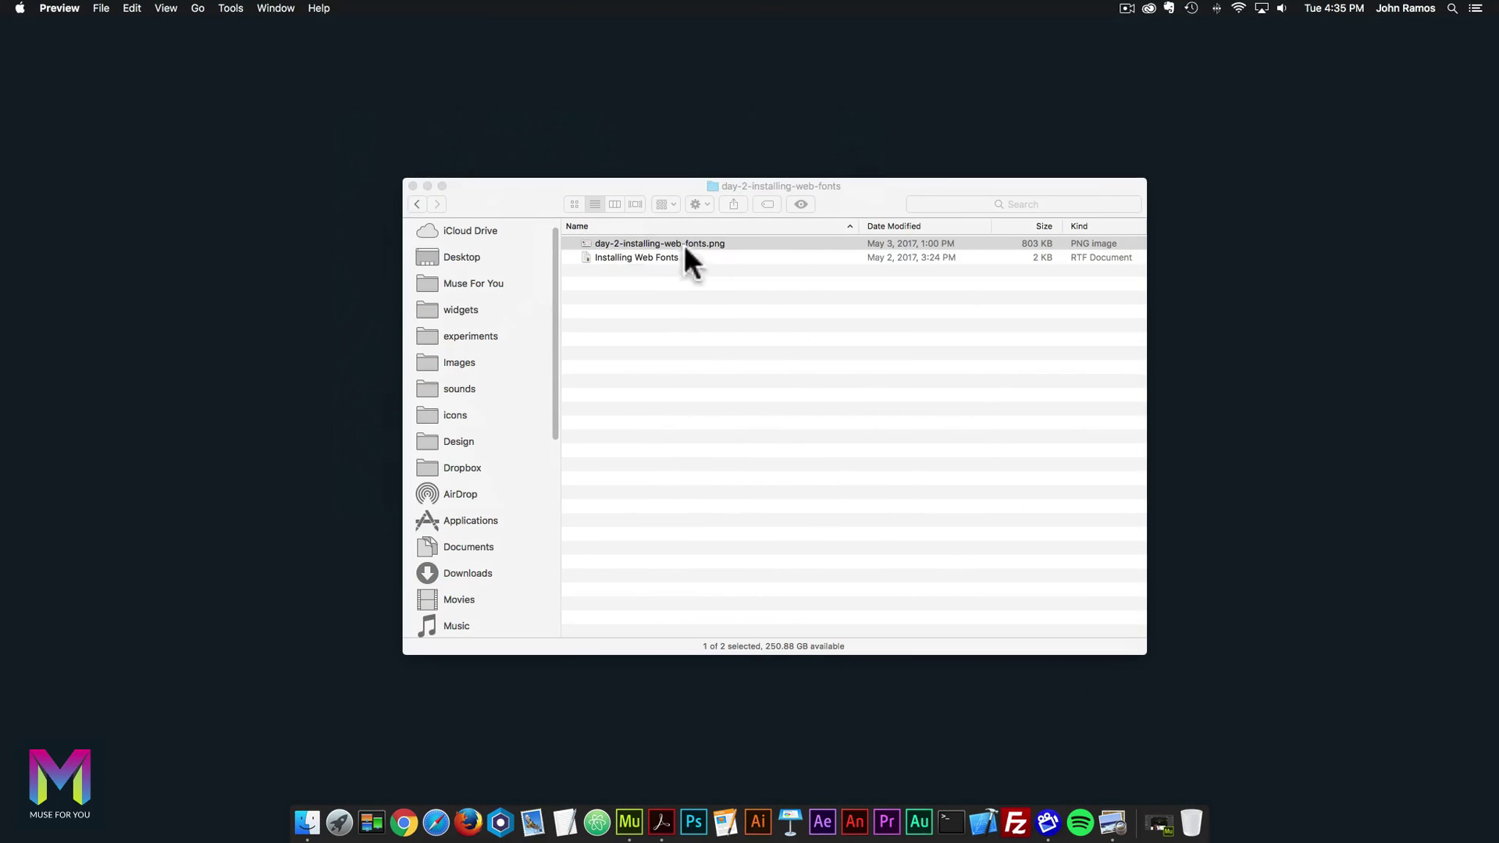
Read the Installing Web Fonts notes in TextEdit, then return to the course folder.
left_click(632, 259)
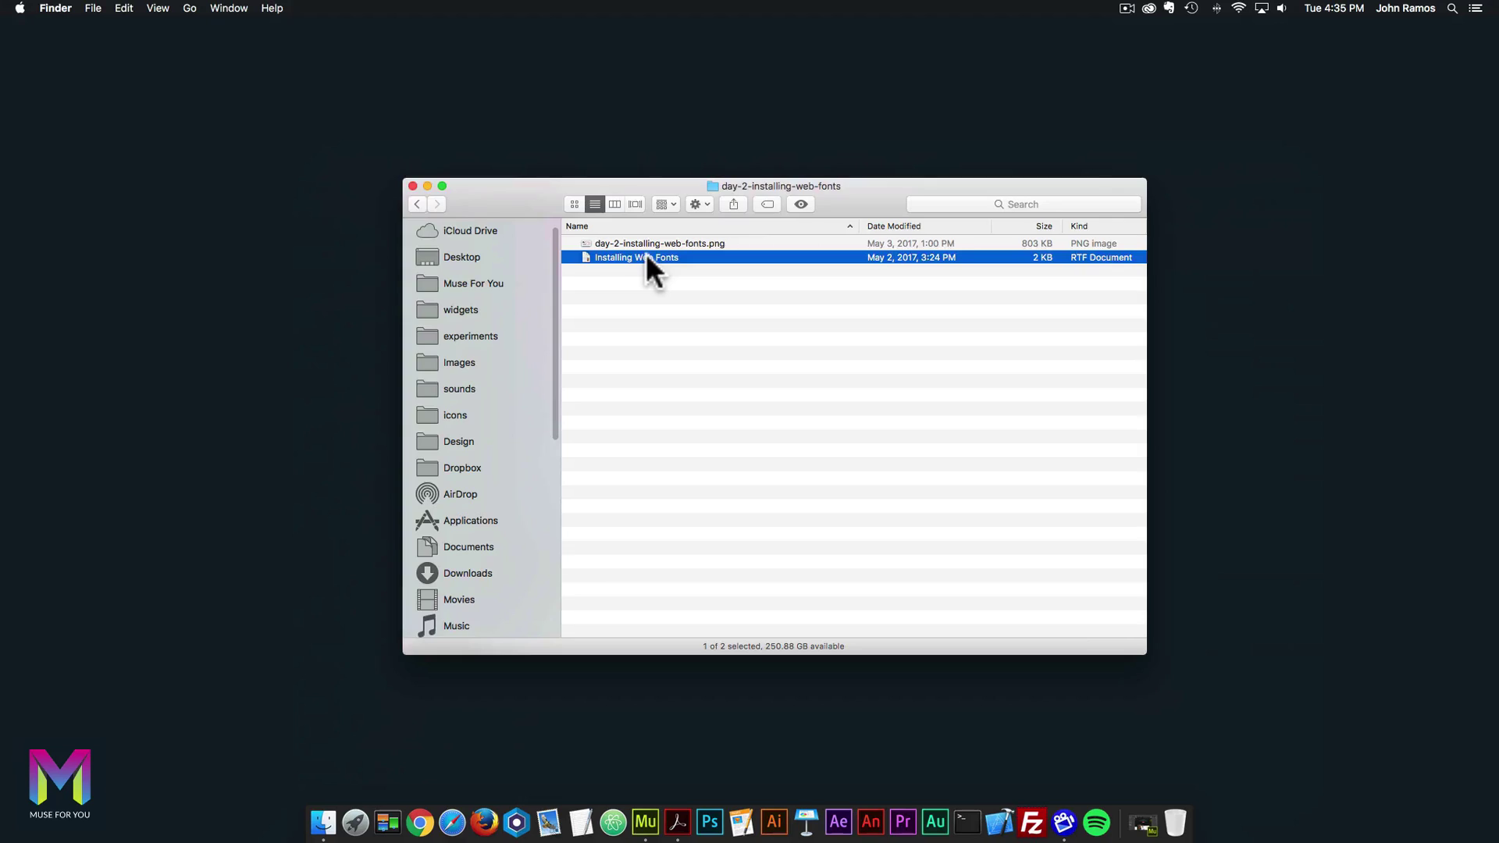
double_click(646, 255)
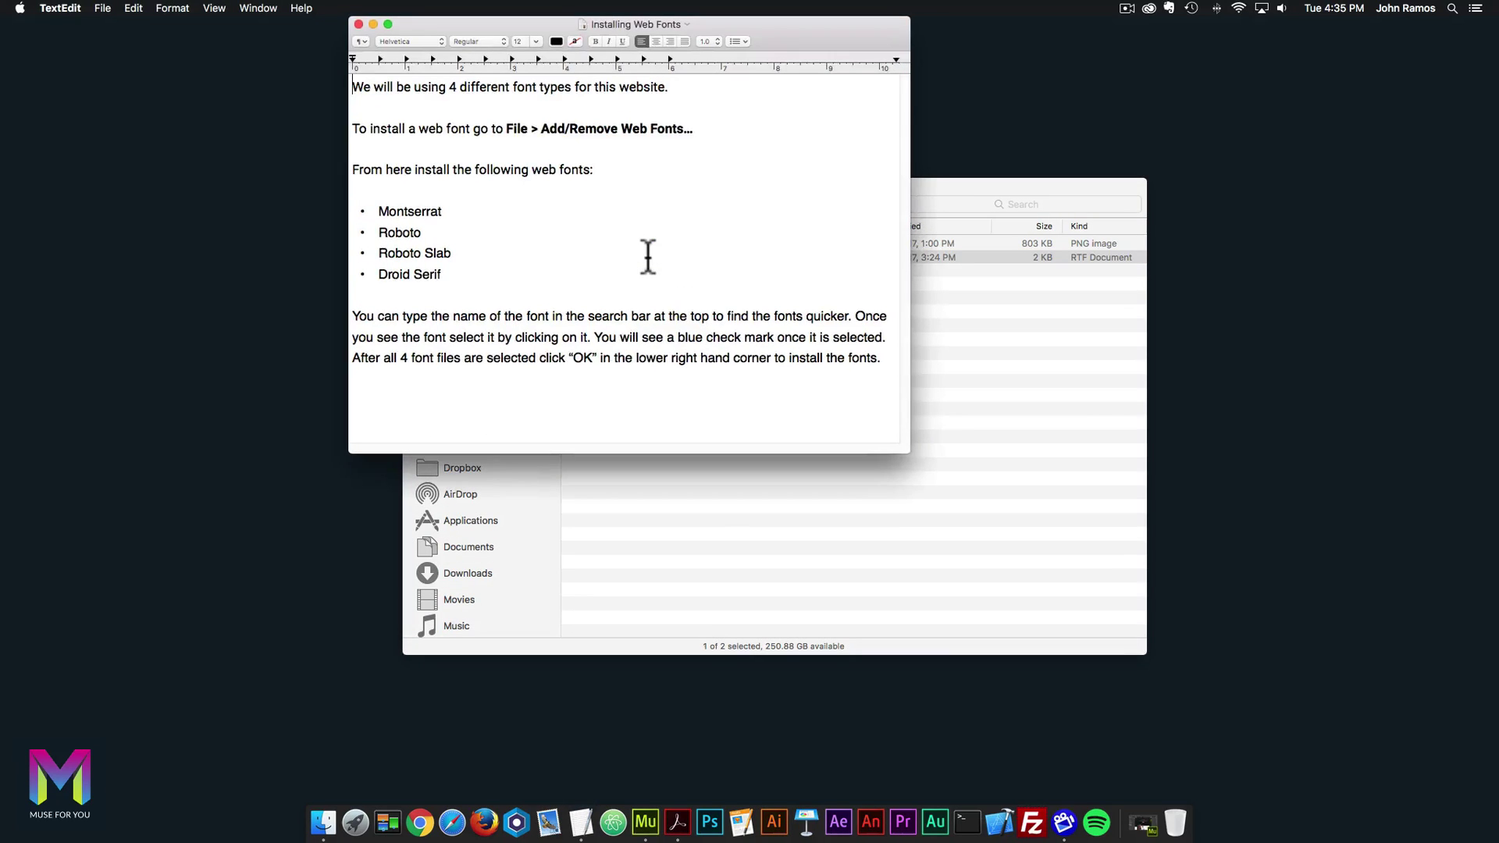
left_click(358, 25)
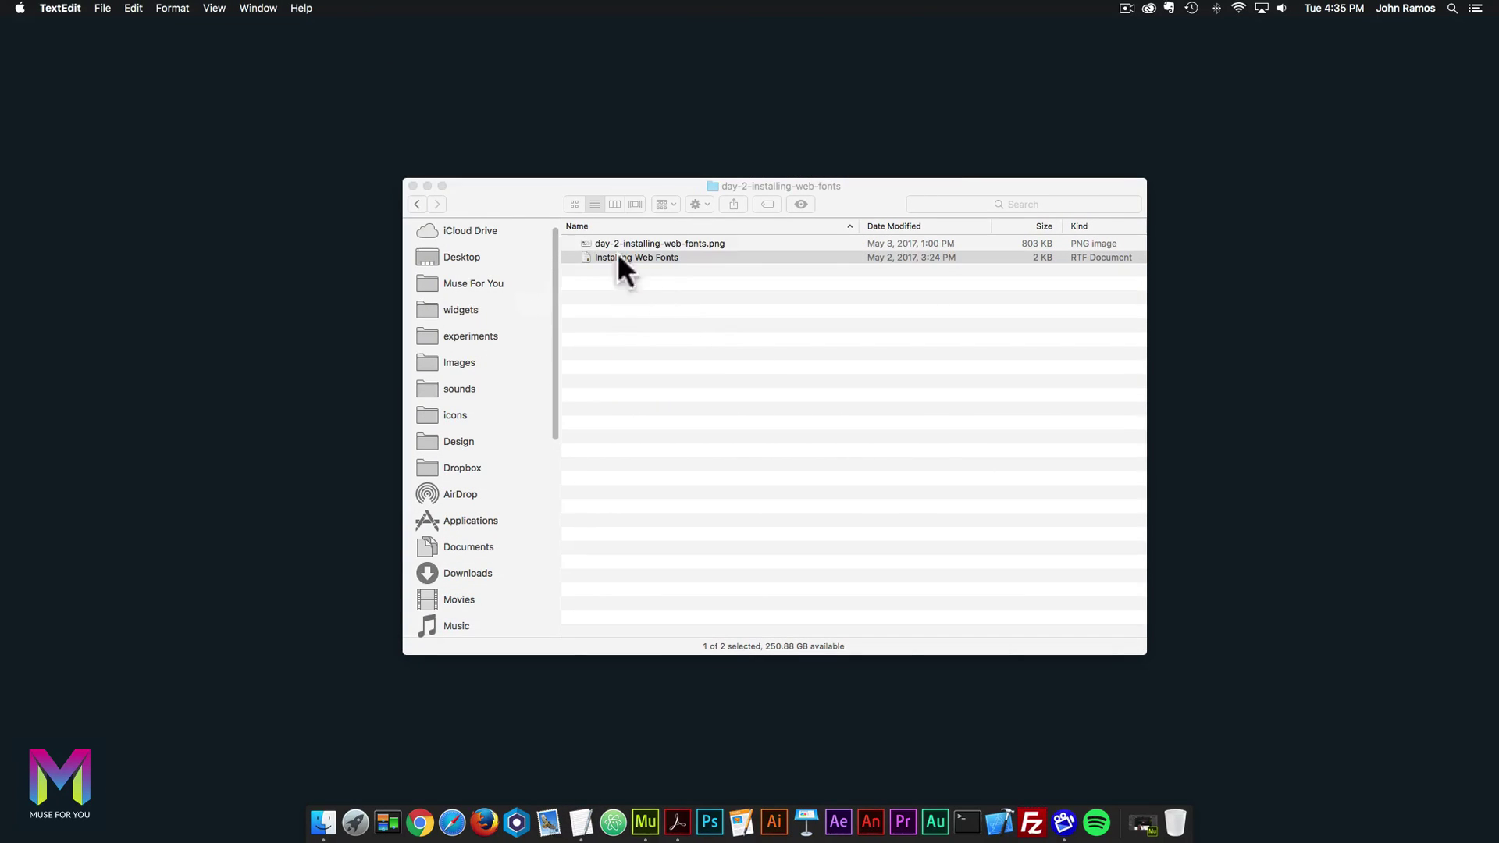
left_click(420, 201)
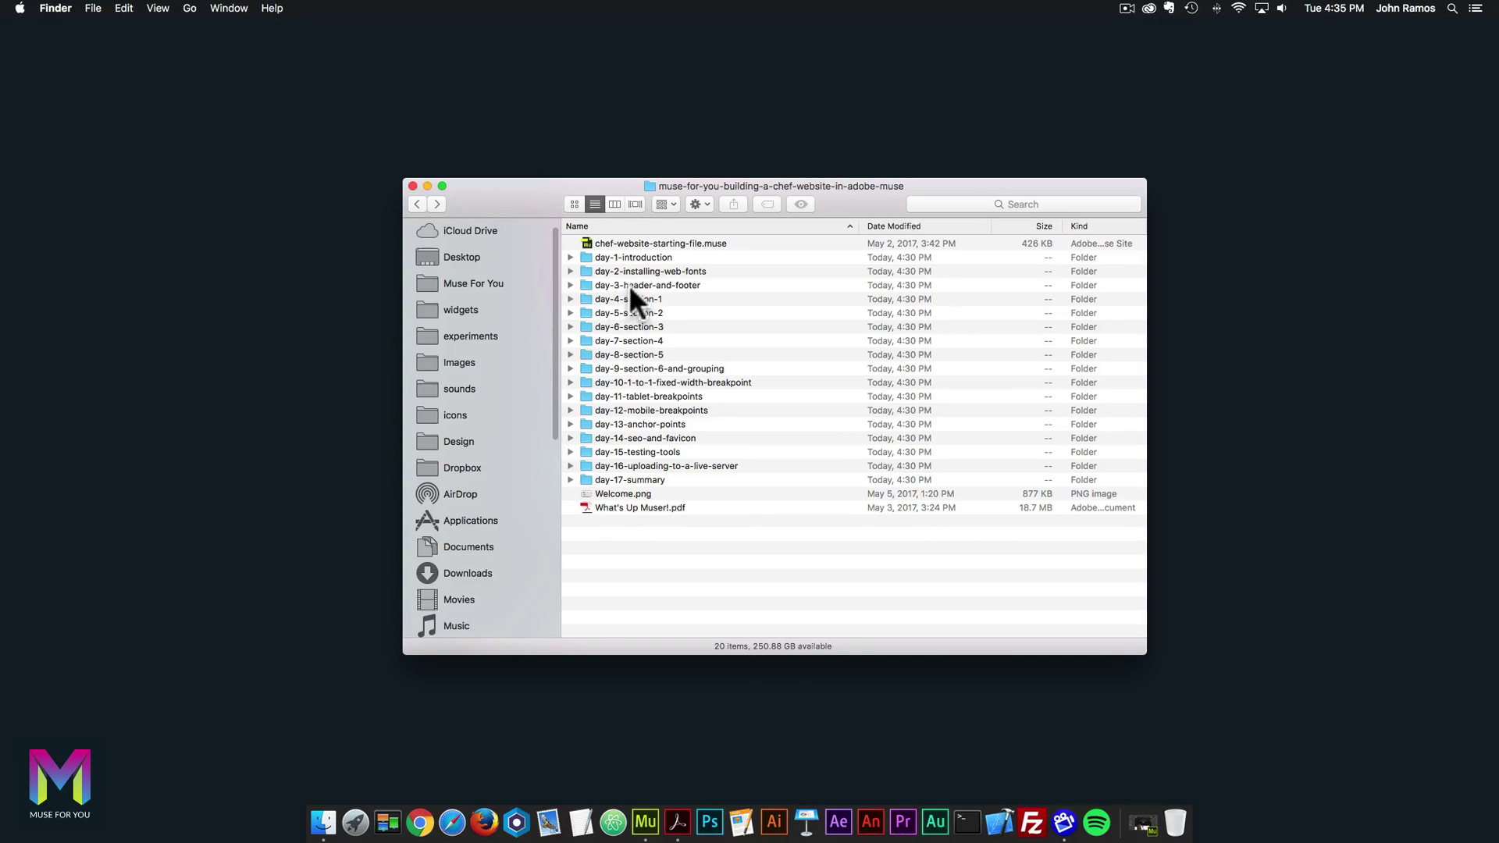
Open day-3-header-and-footer and look inside its assets folder before returning.
left_click(631, 289)
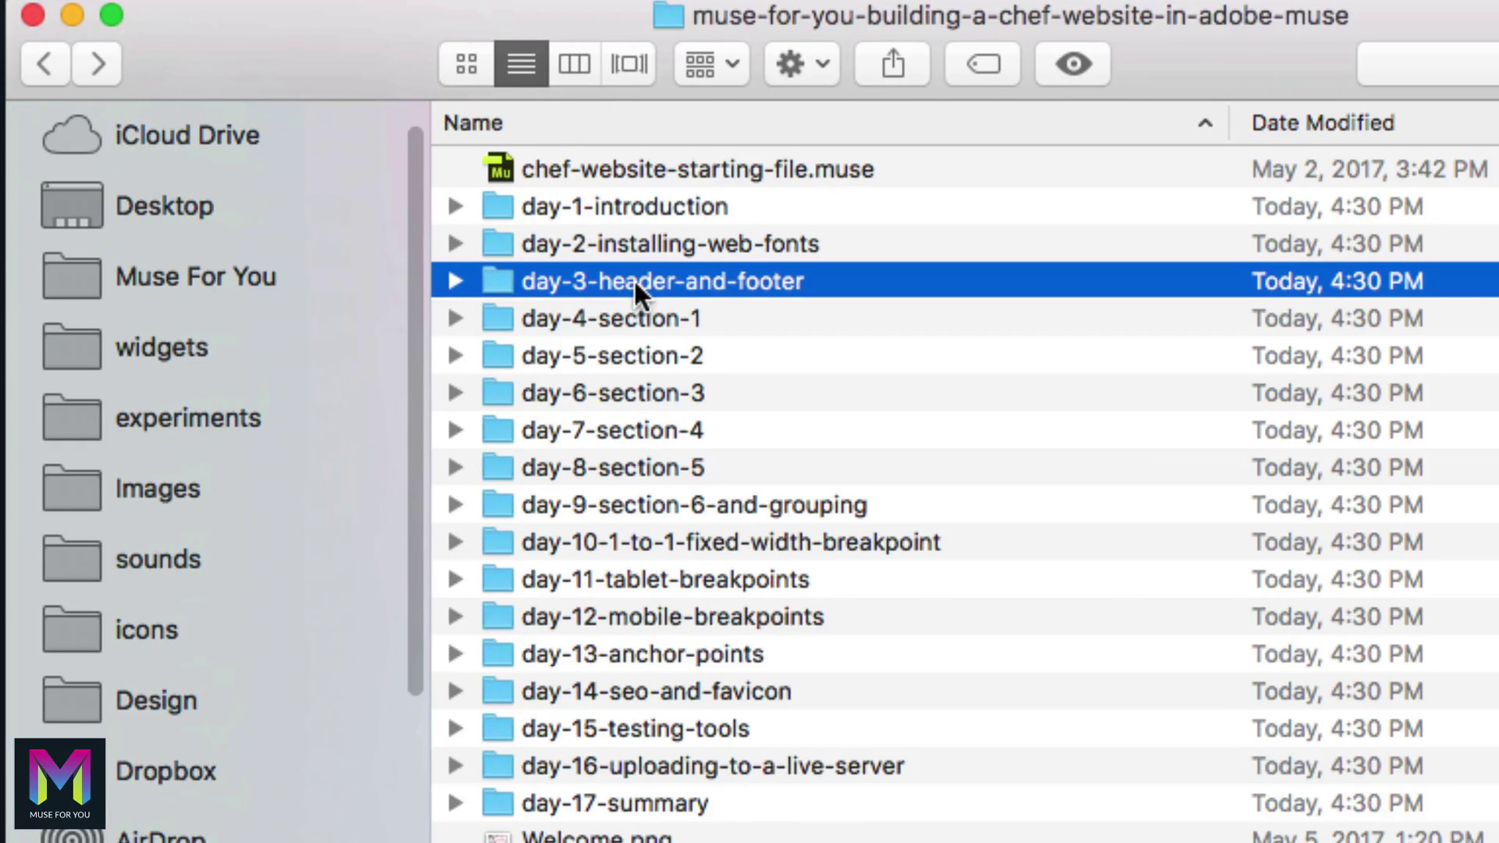
double_click(634, 279)
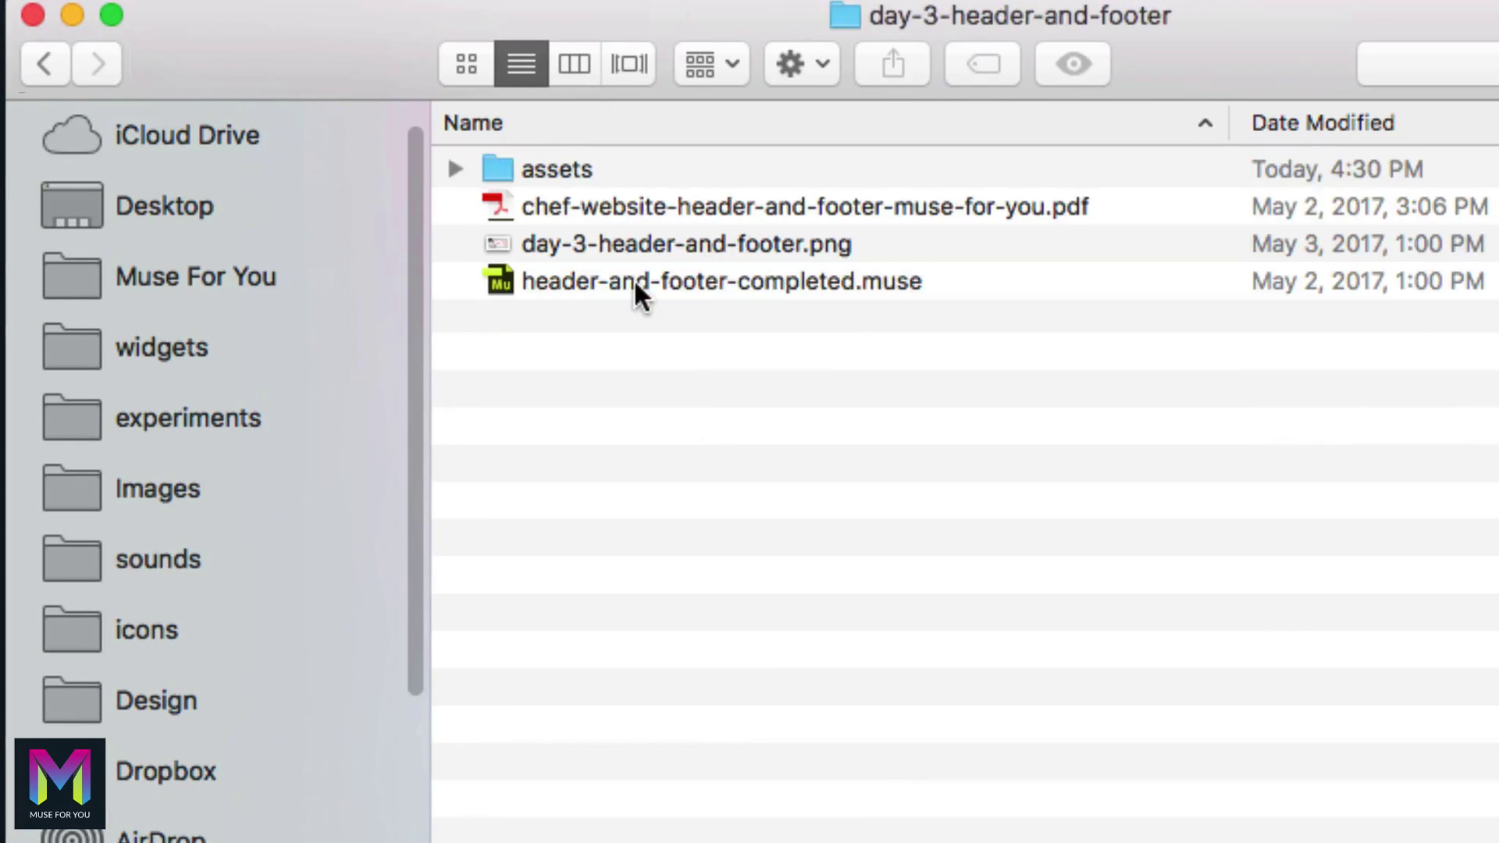
left_click(566, 165)
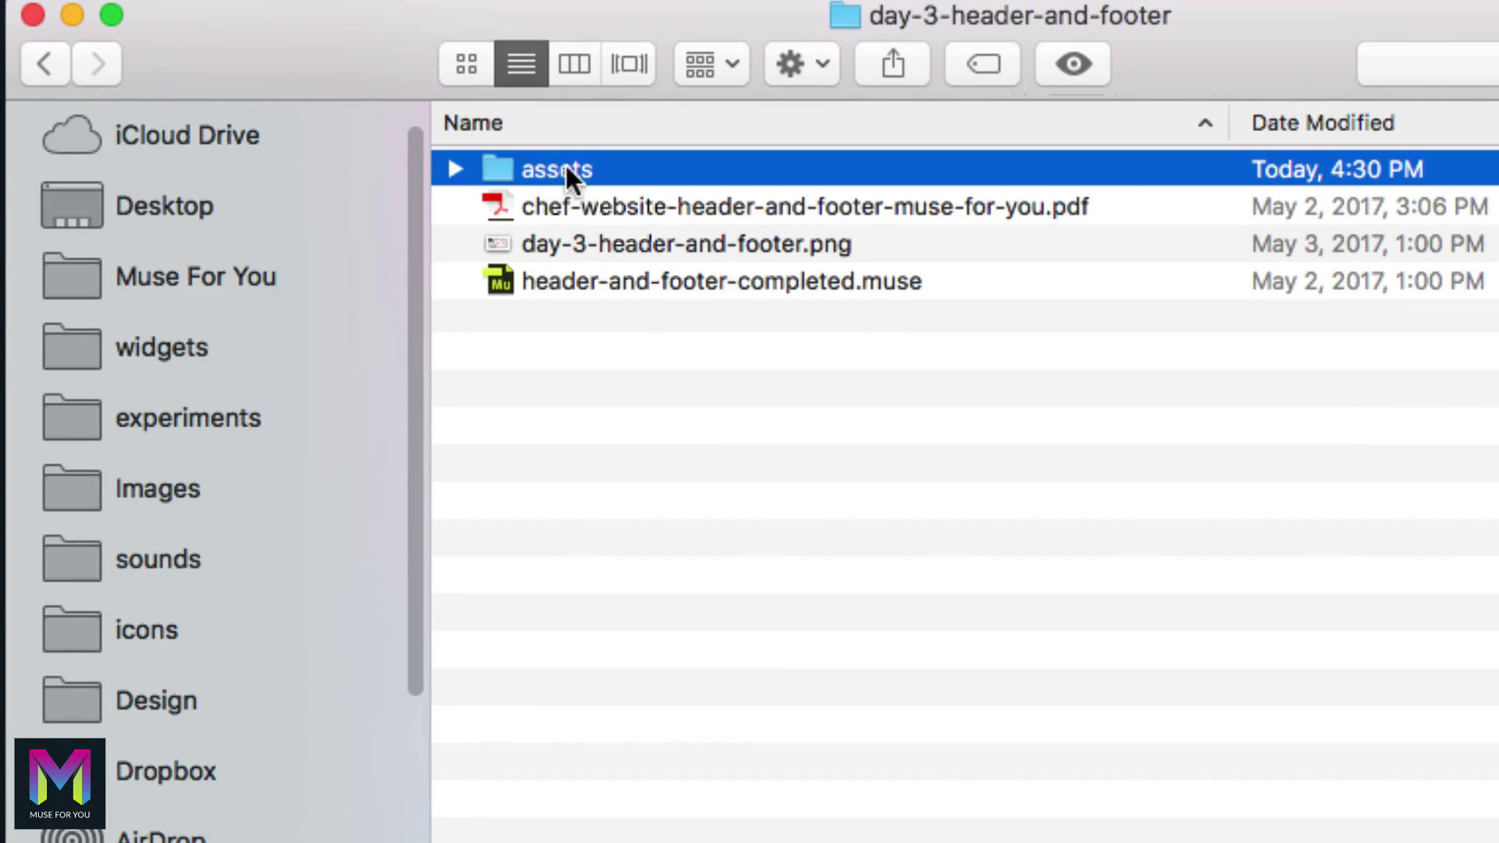
double_click(559, 166)
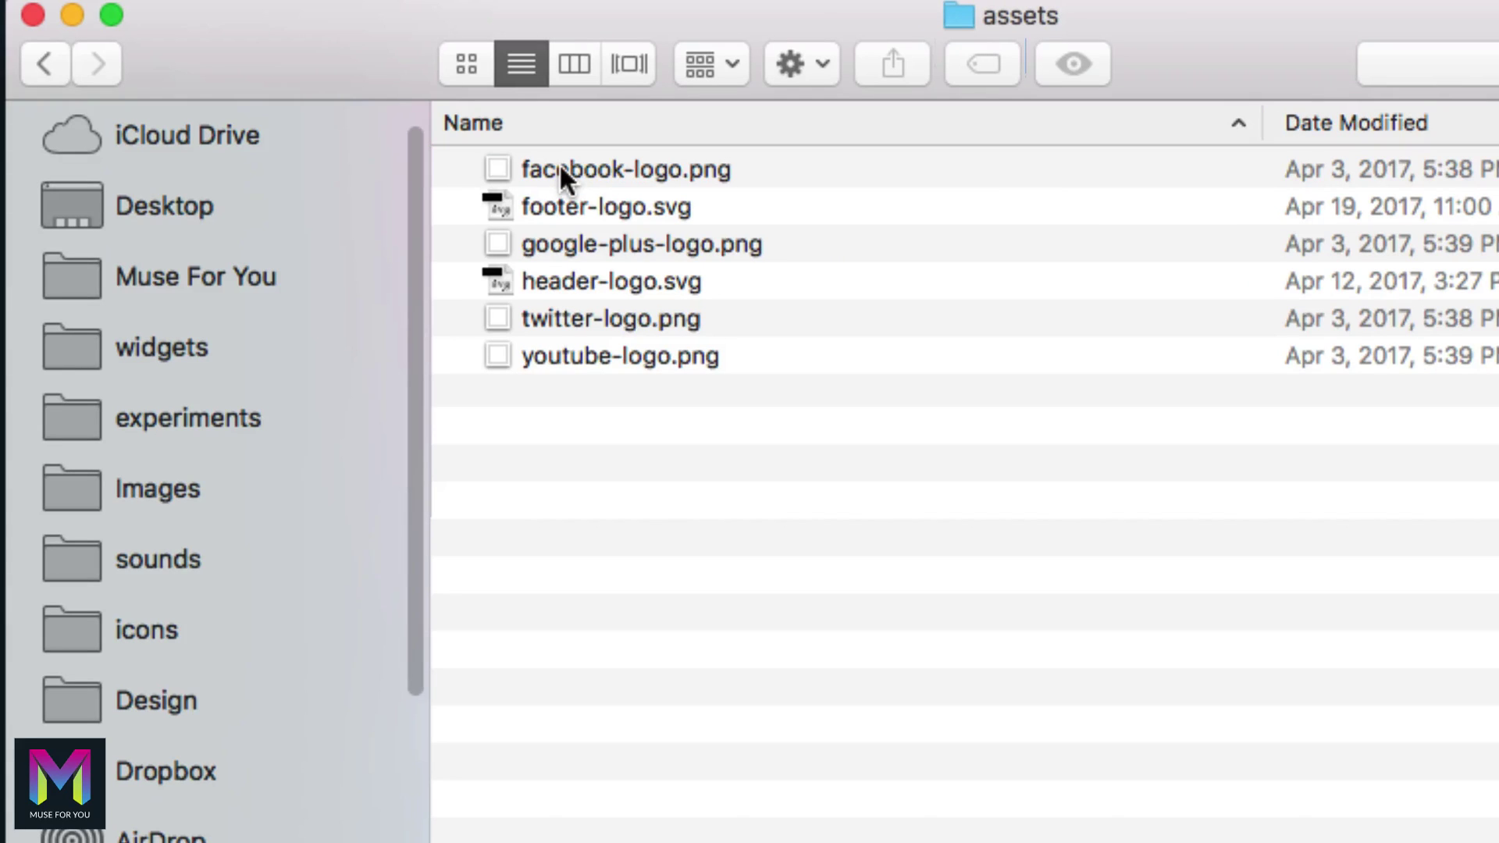
left_click(44, 61)
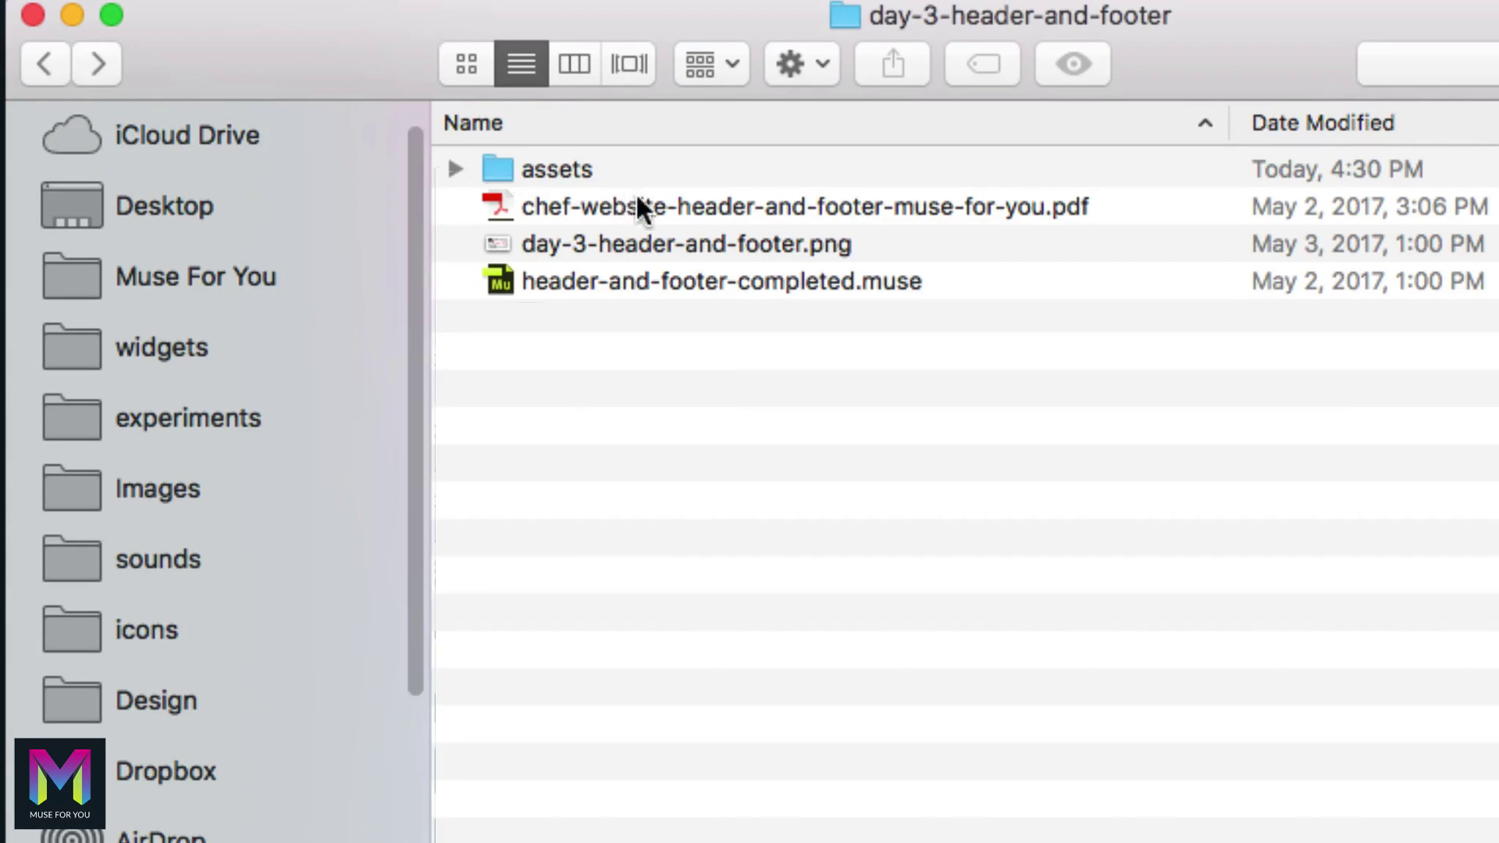
Preview the Day 3 overview image, then select the header-and-footer PDF.
left_click(638, 212)
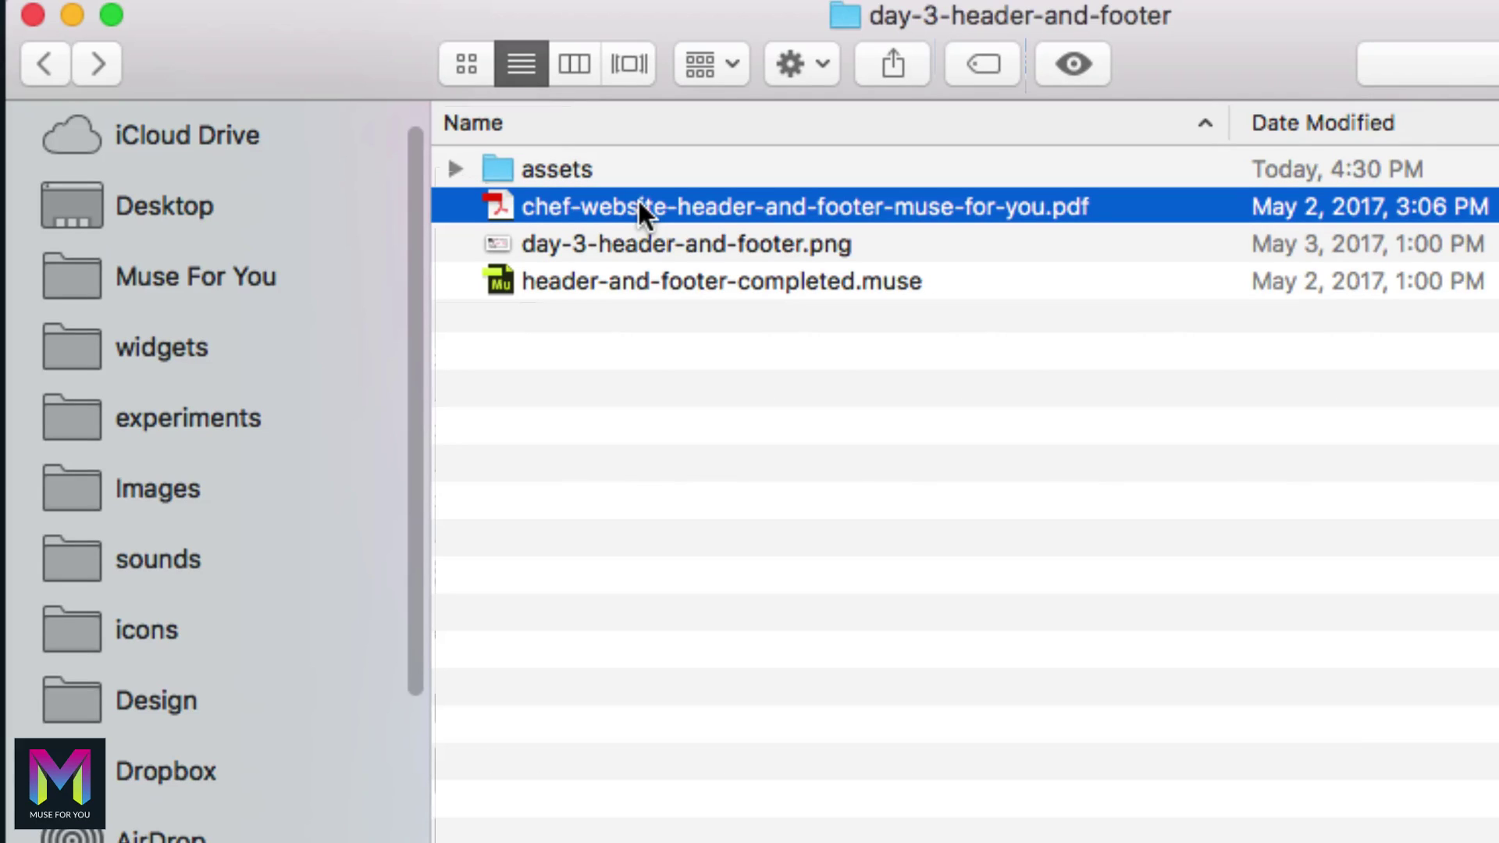
left_click(691, 248)
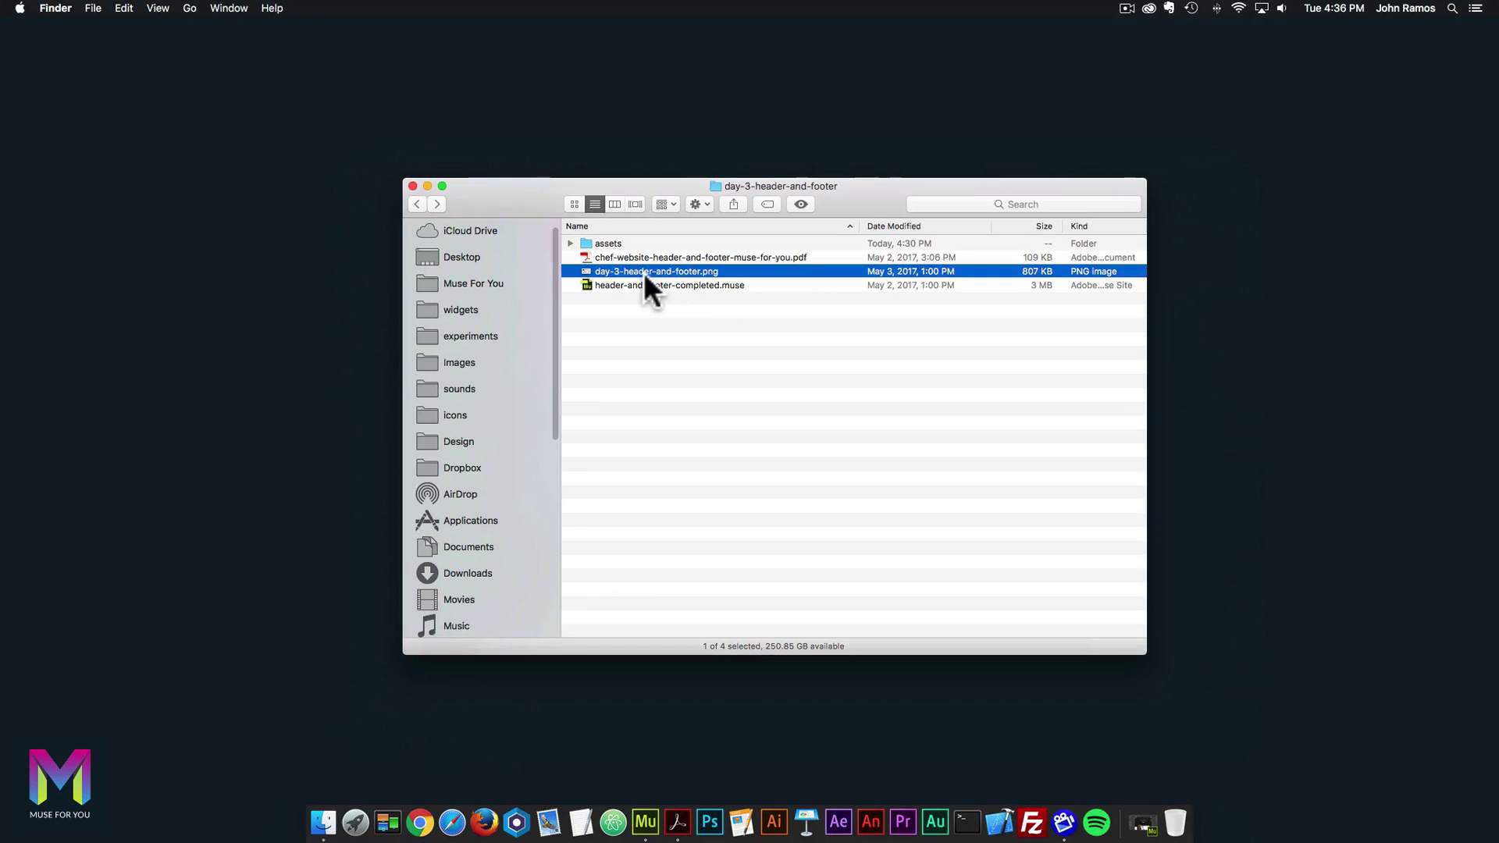
double_click(643, 271)
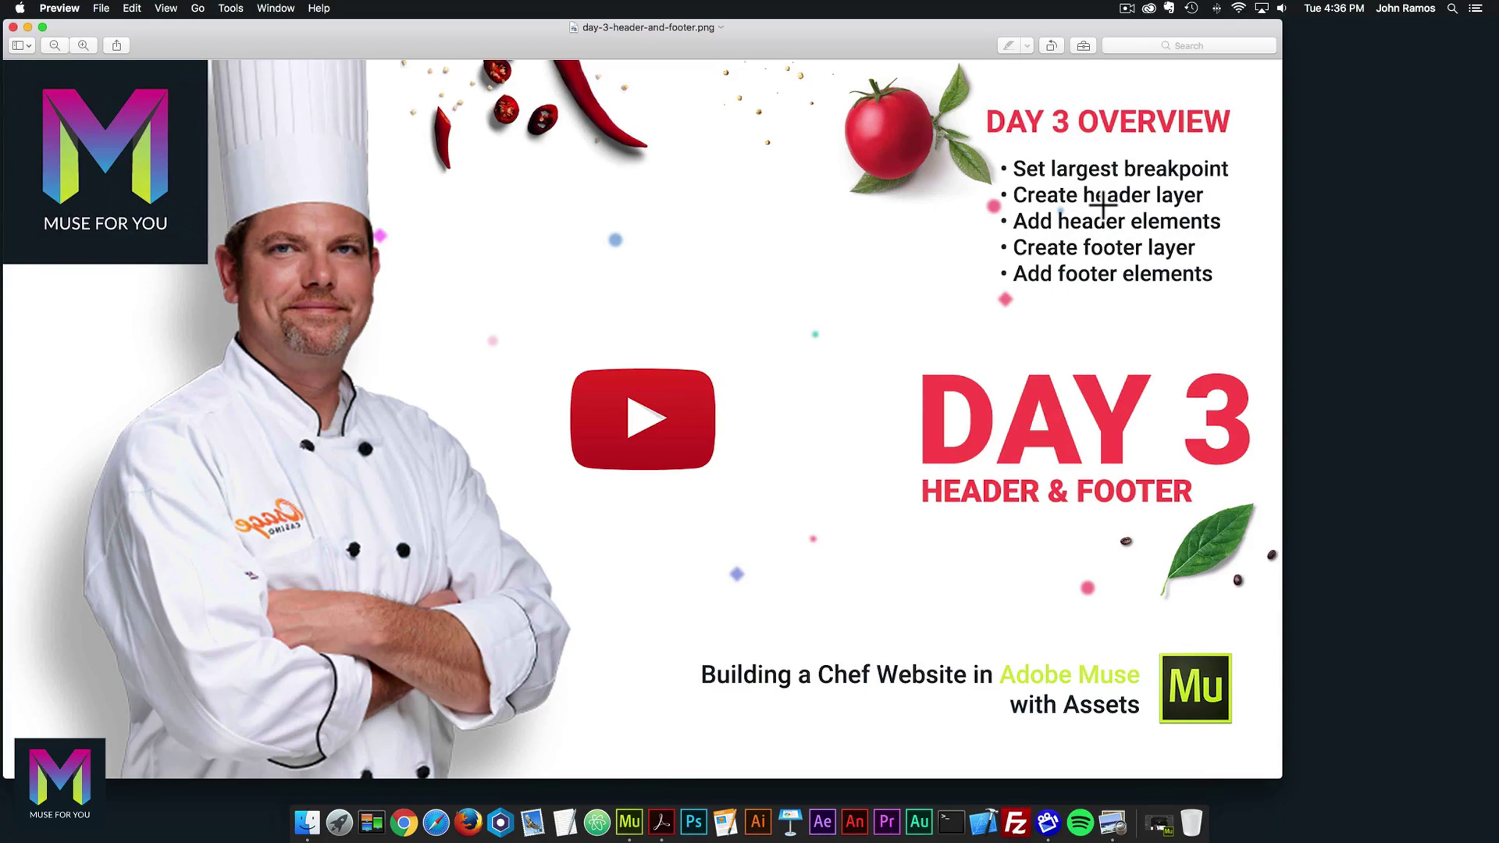
left_click(14, 27)
left_click(667, 285)
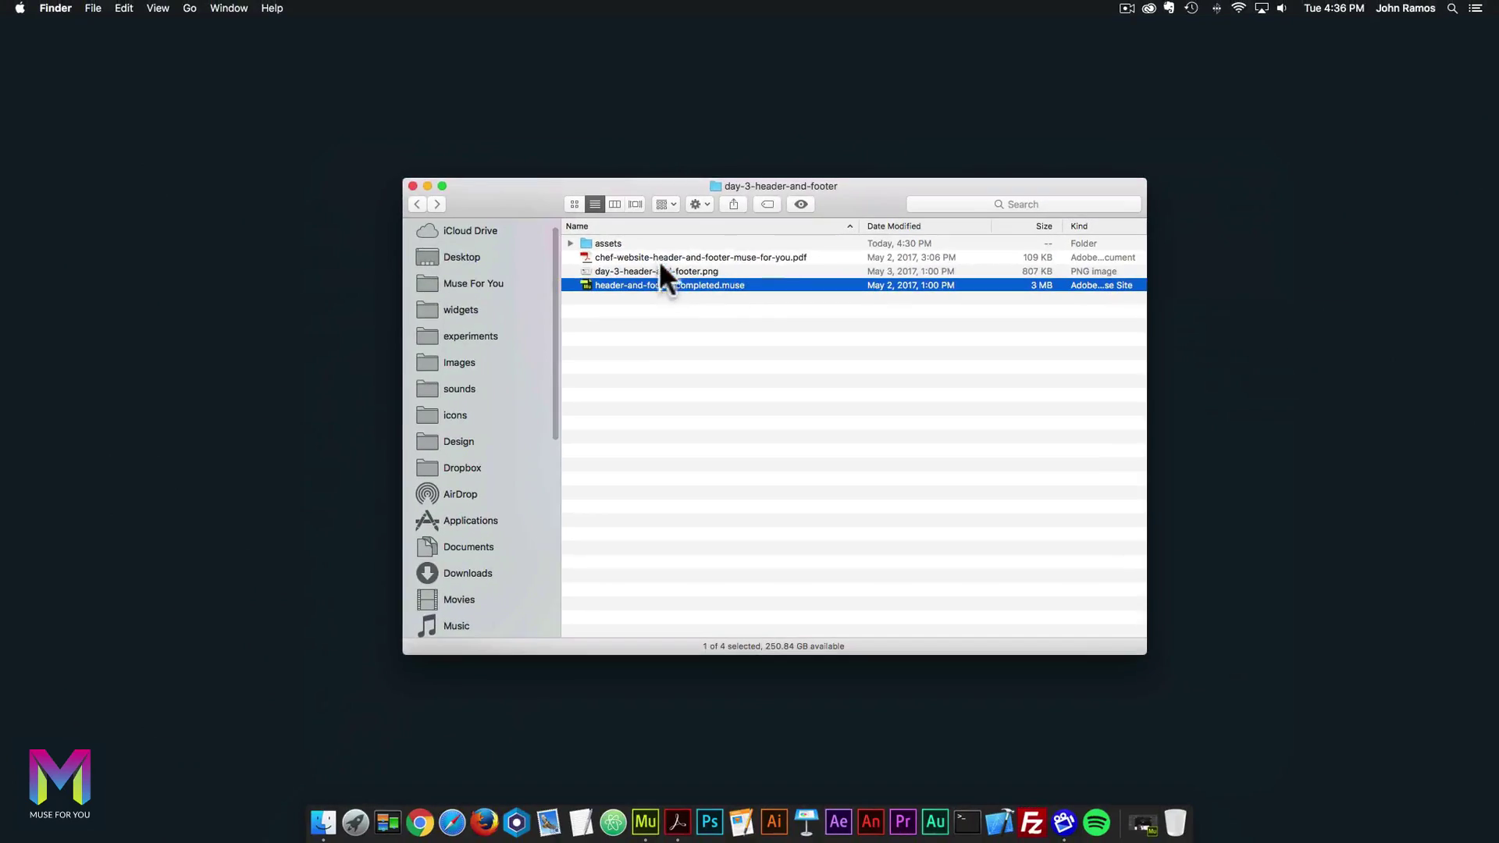
left_click(667, 257)
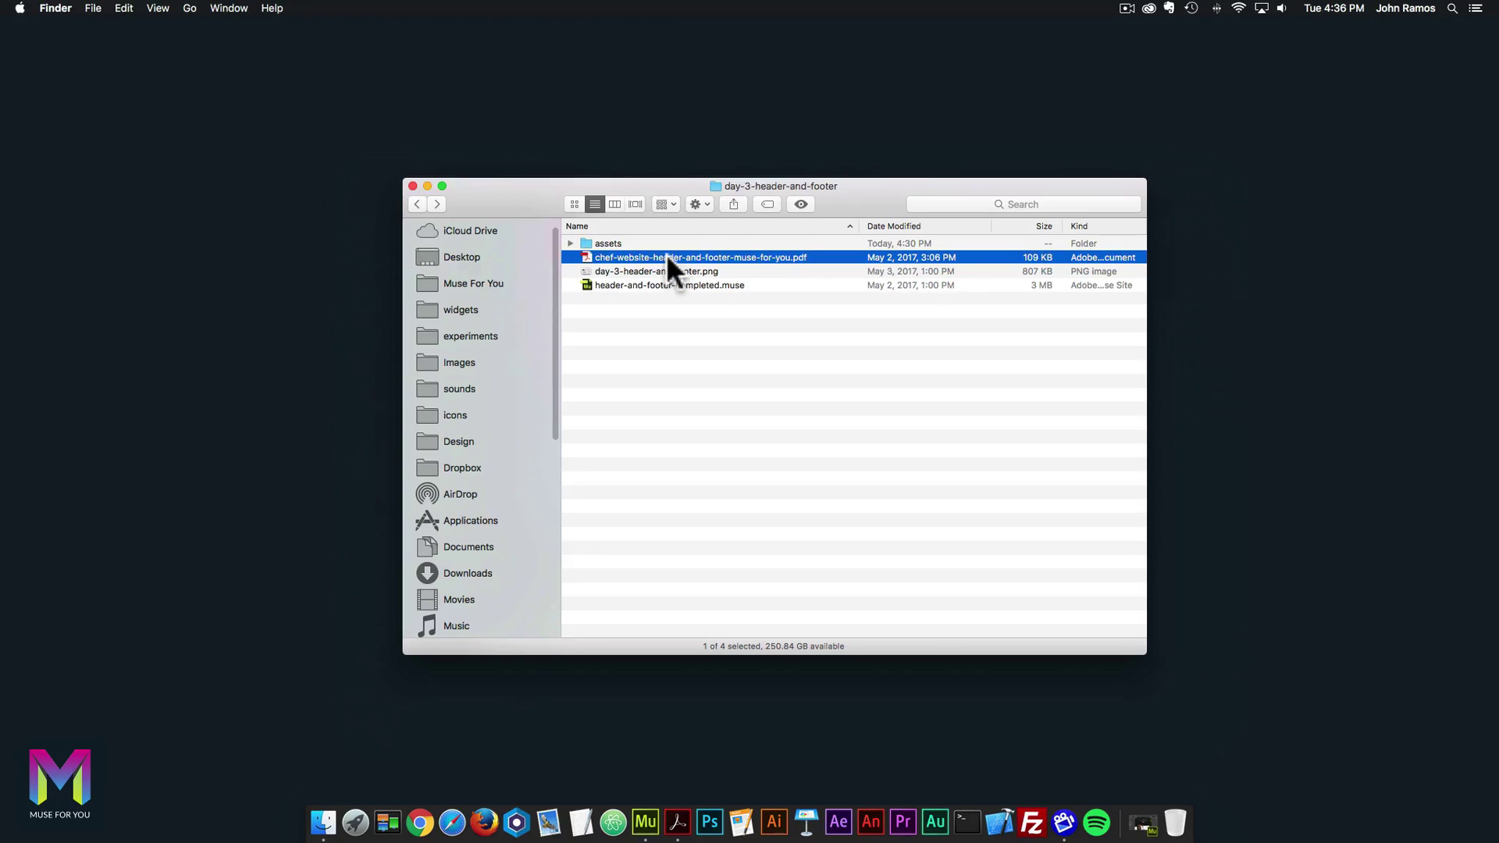
Open the header-and-footer PDF in Acrobat Pro, then bring Finder back.
double_click(666, 257)
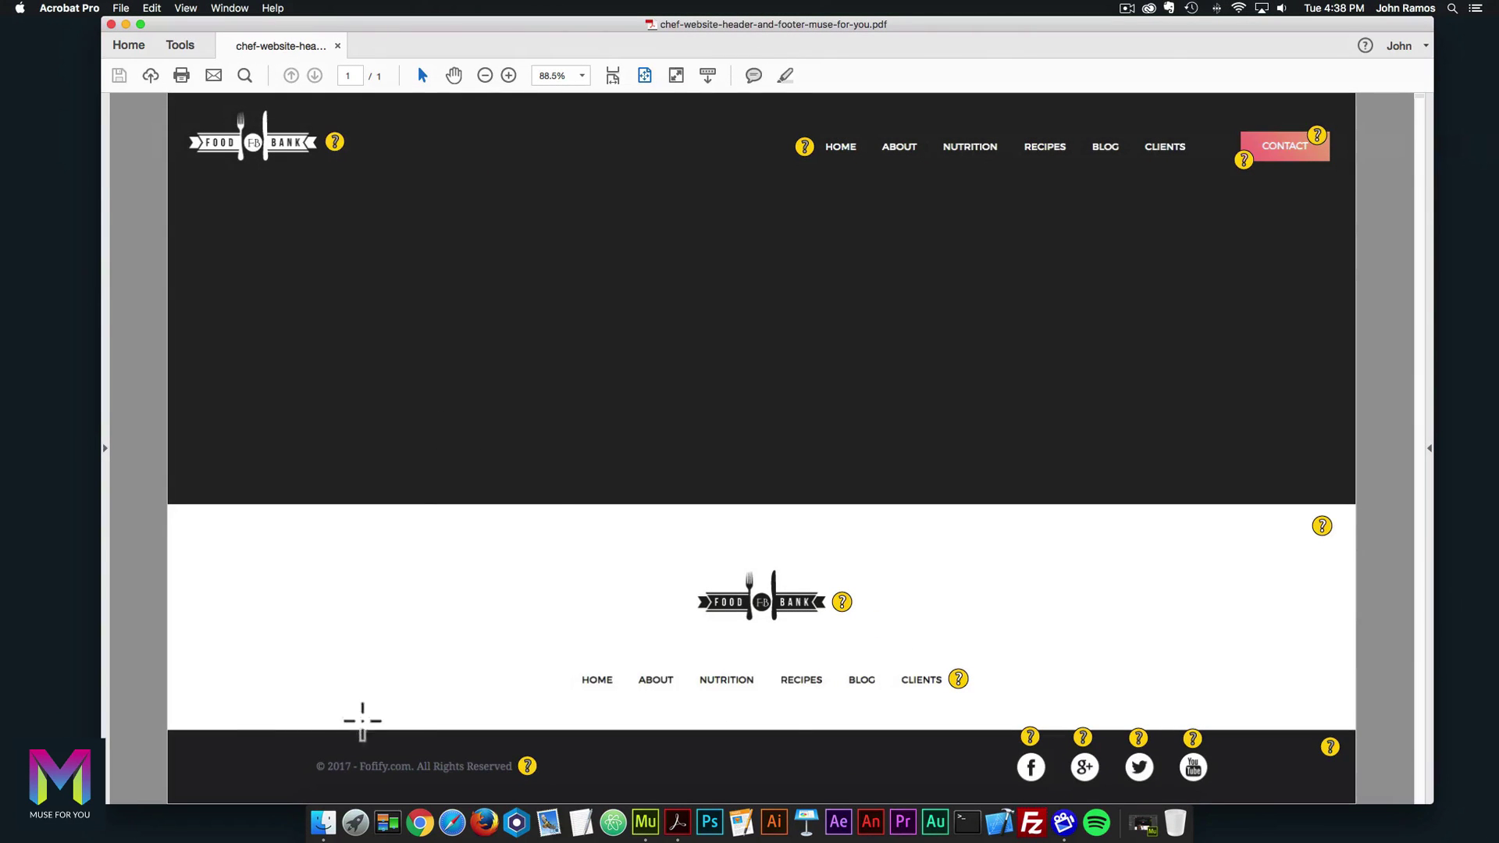
left_click(326, 815)
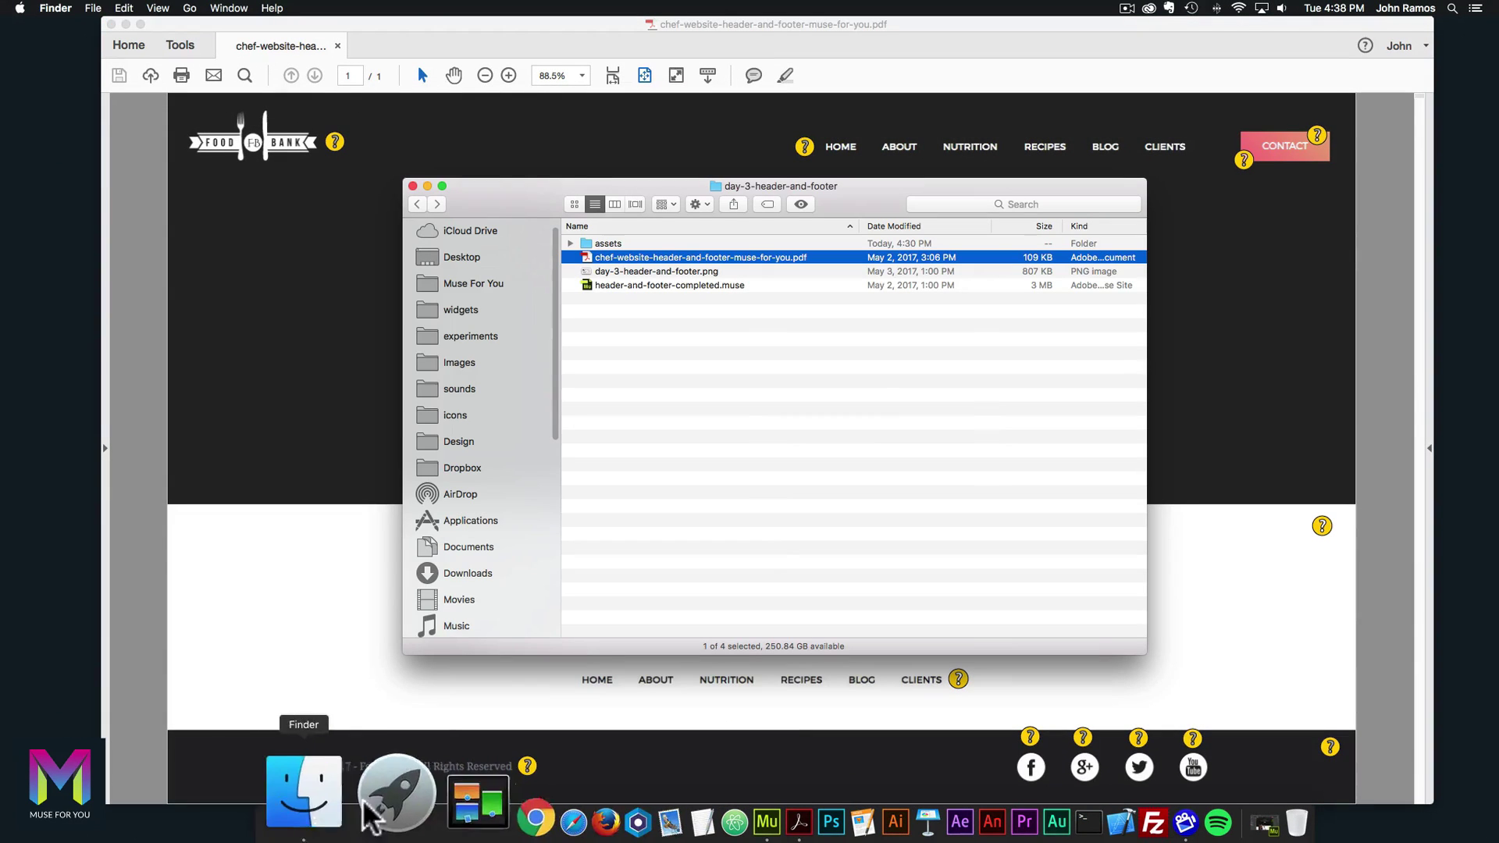
Open the day 3 assets folder and select header-logo.svg.
left_click(601, 243)
double_click(599, 243)
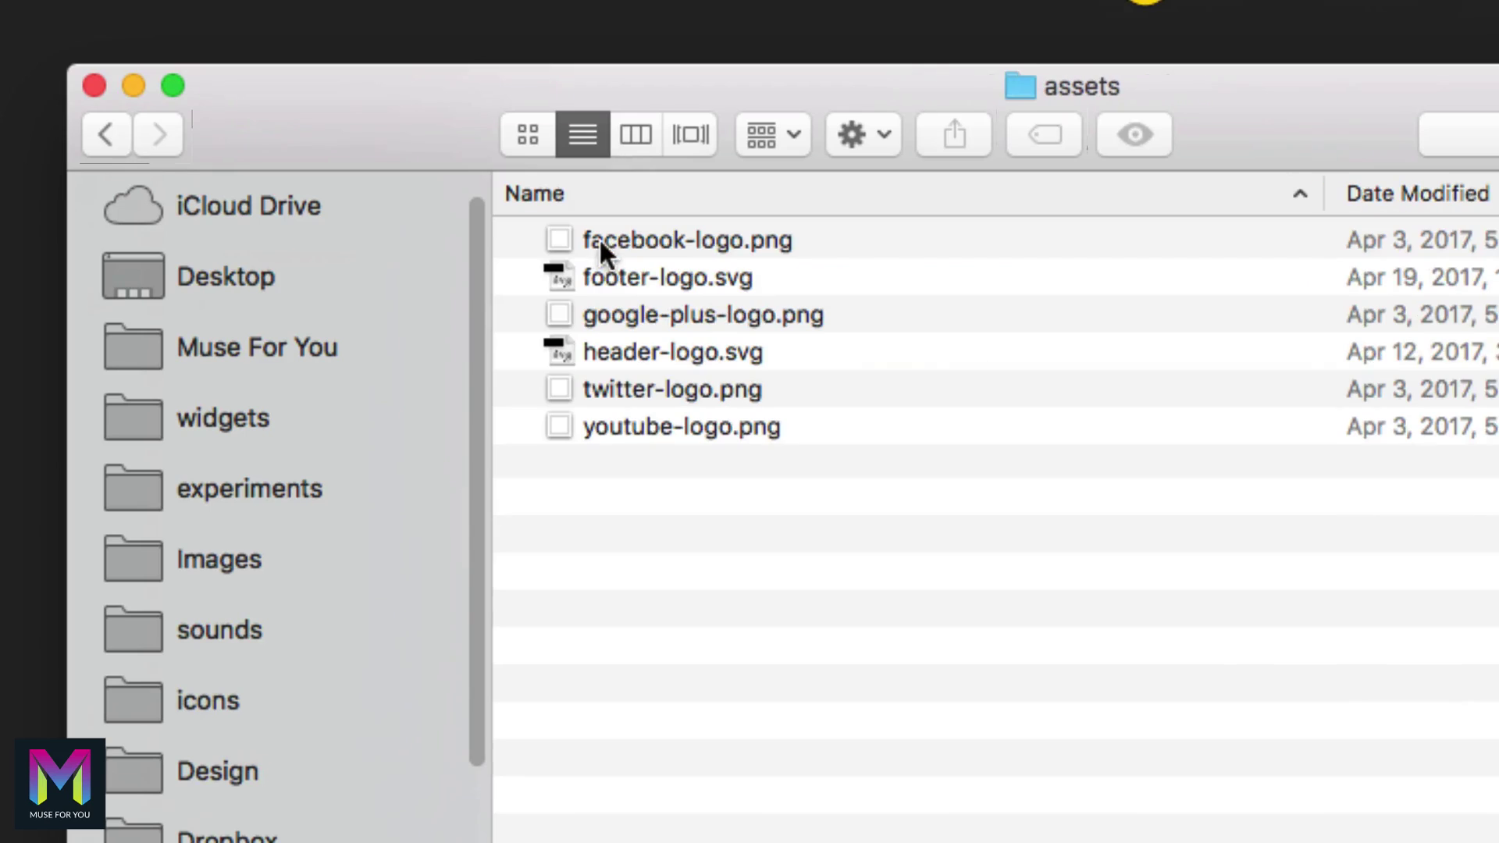
left_click(618, 351)
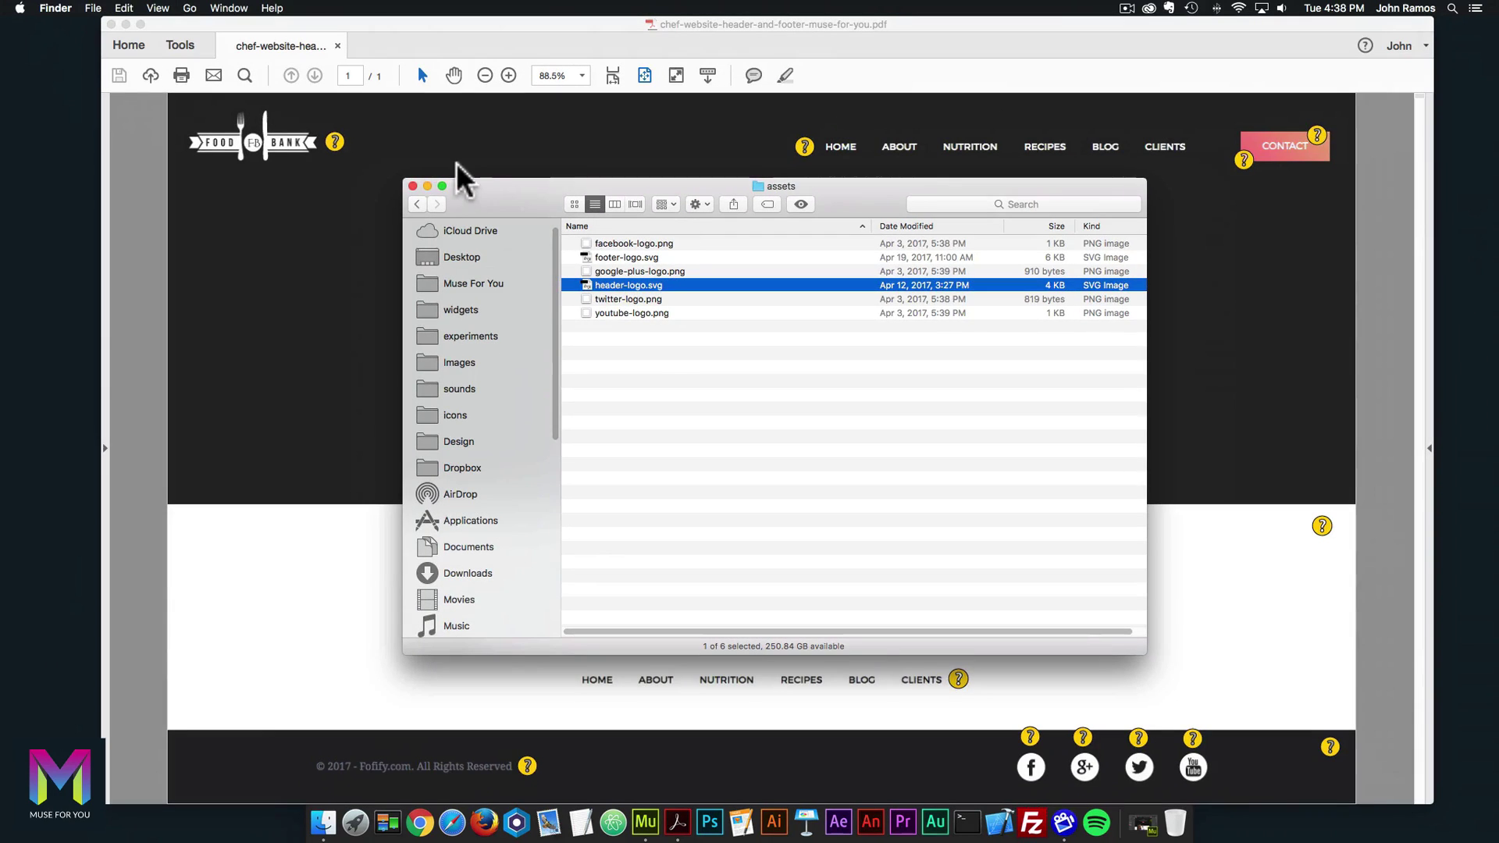
Close the Finder window to reveal the header-and-footer PDF in Acrobat.
left_click(399, 149)
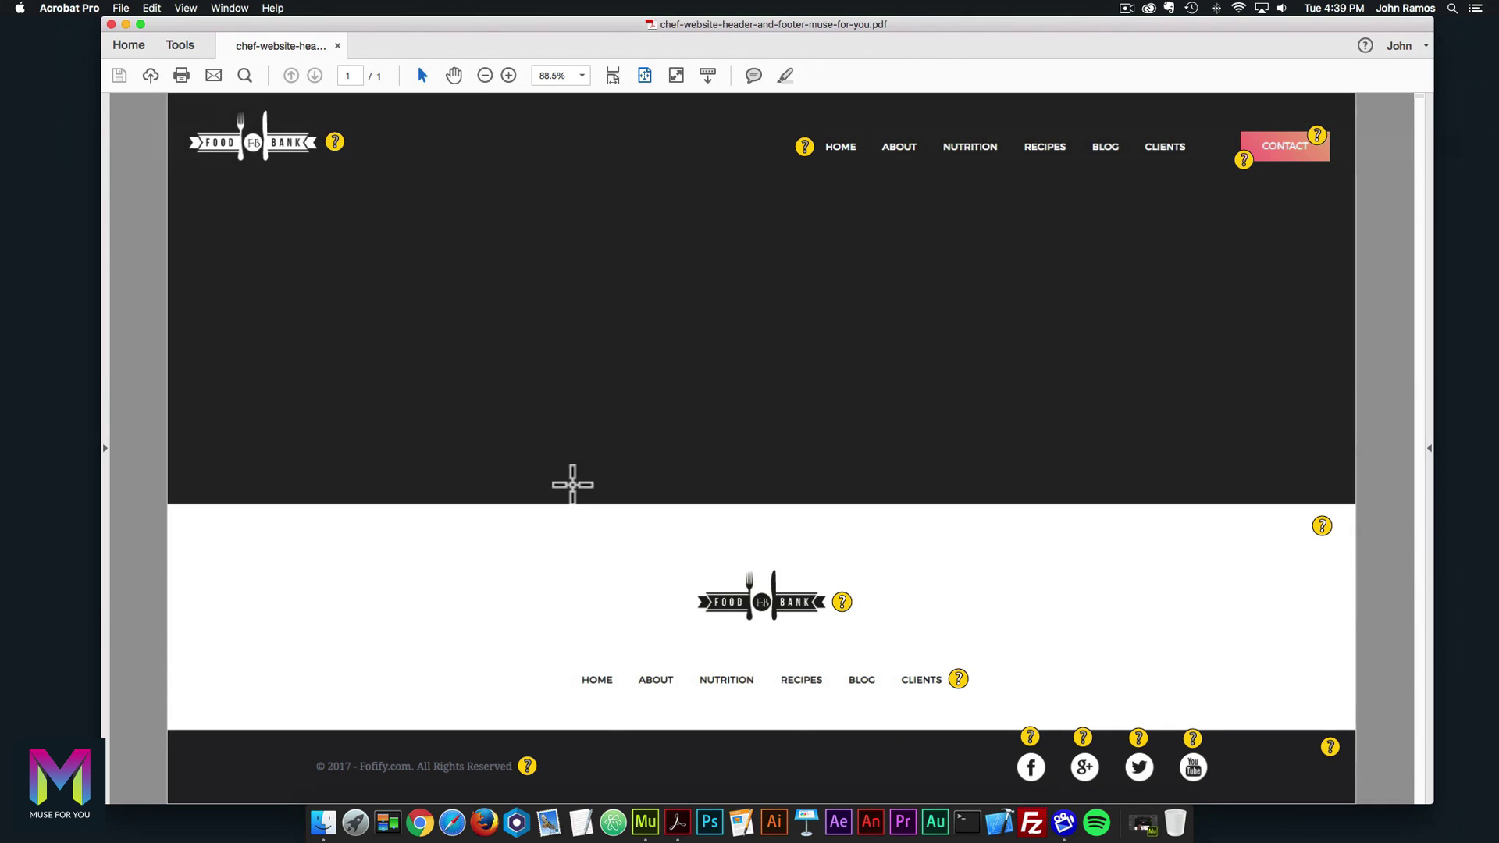
Switch between Muse and Acrobat via the Dock, ending on the header-and-footer PDF.
left_click(653, 811)
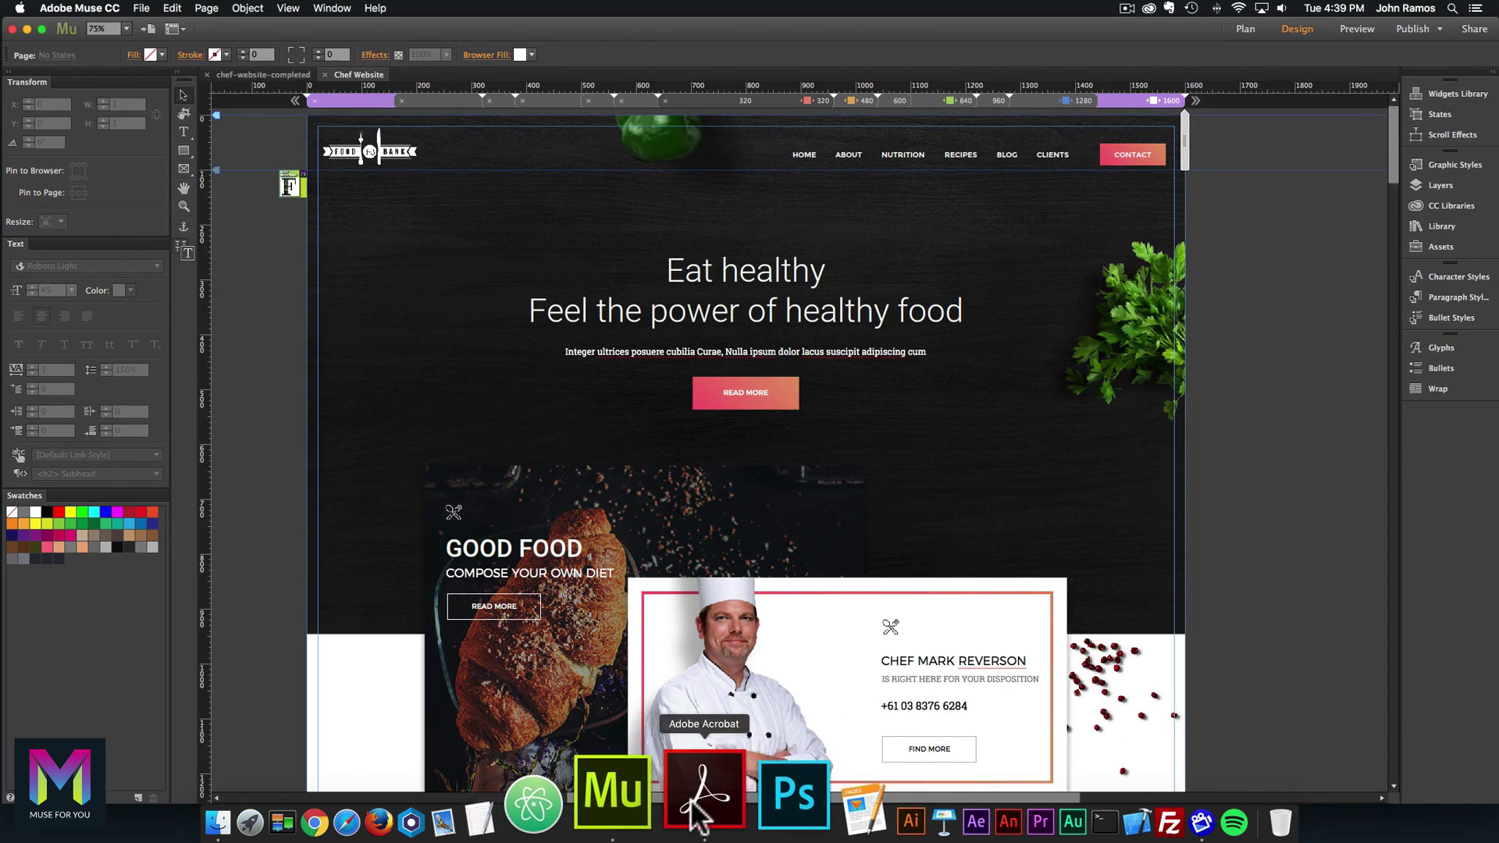
left_click(699, 814)
left_click(656, 810)
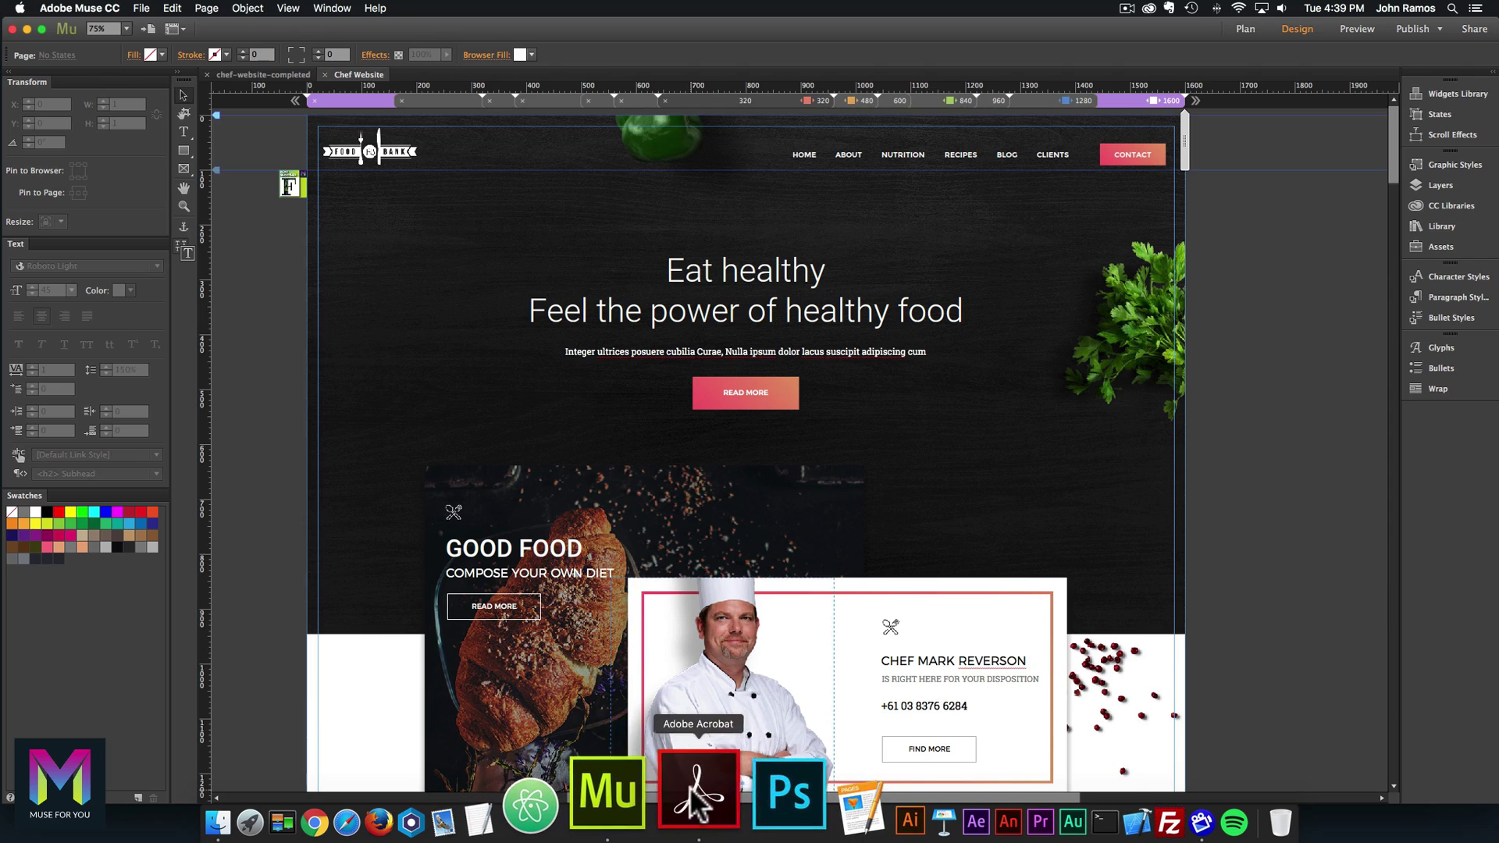
left_click(694, 787)
left_click(668, 789)
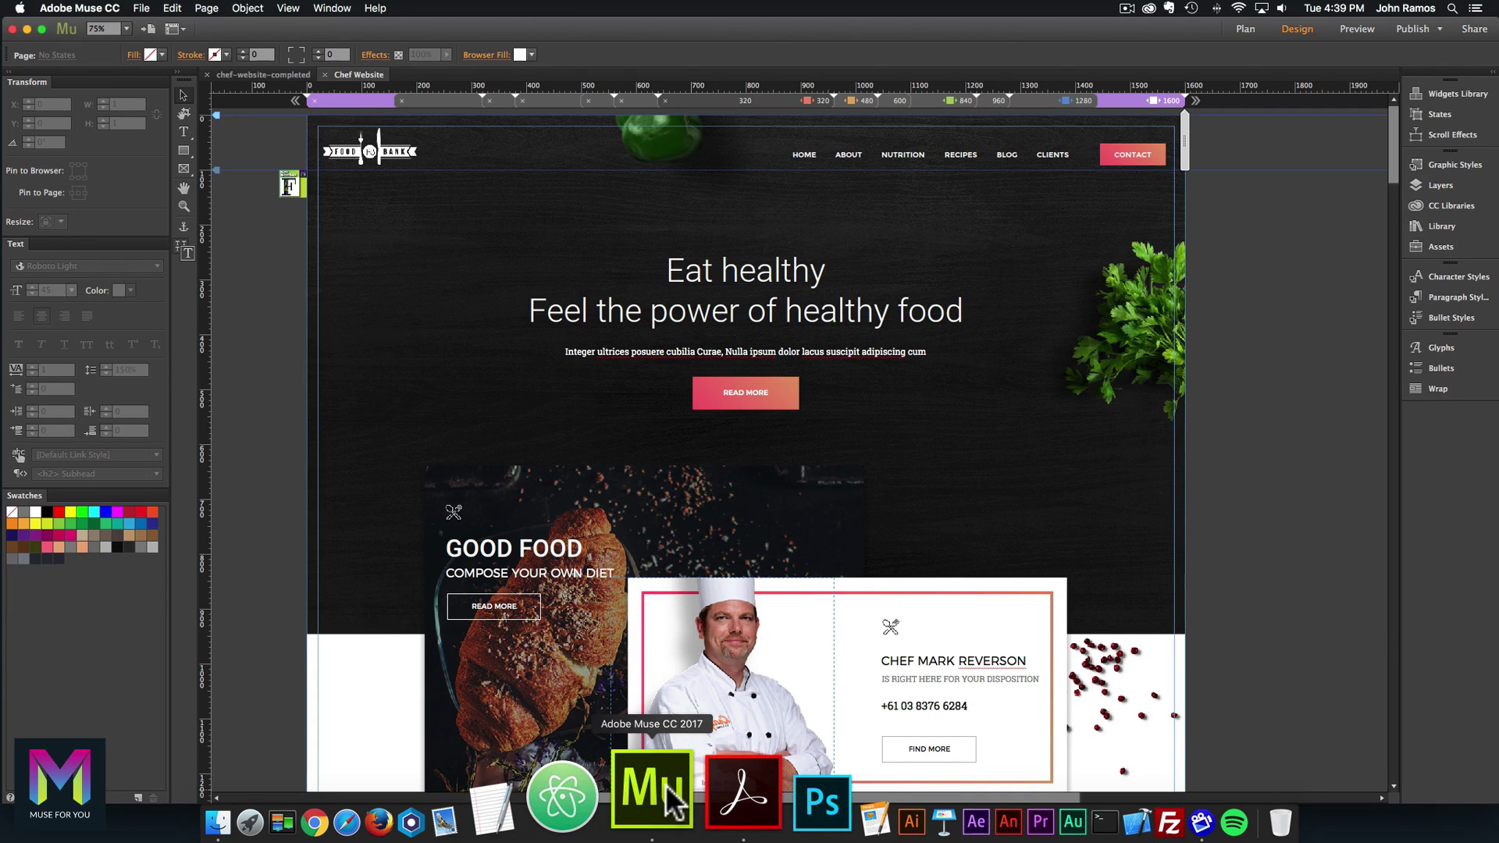
left_click(699, 802)
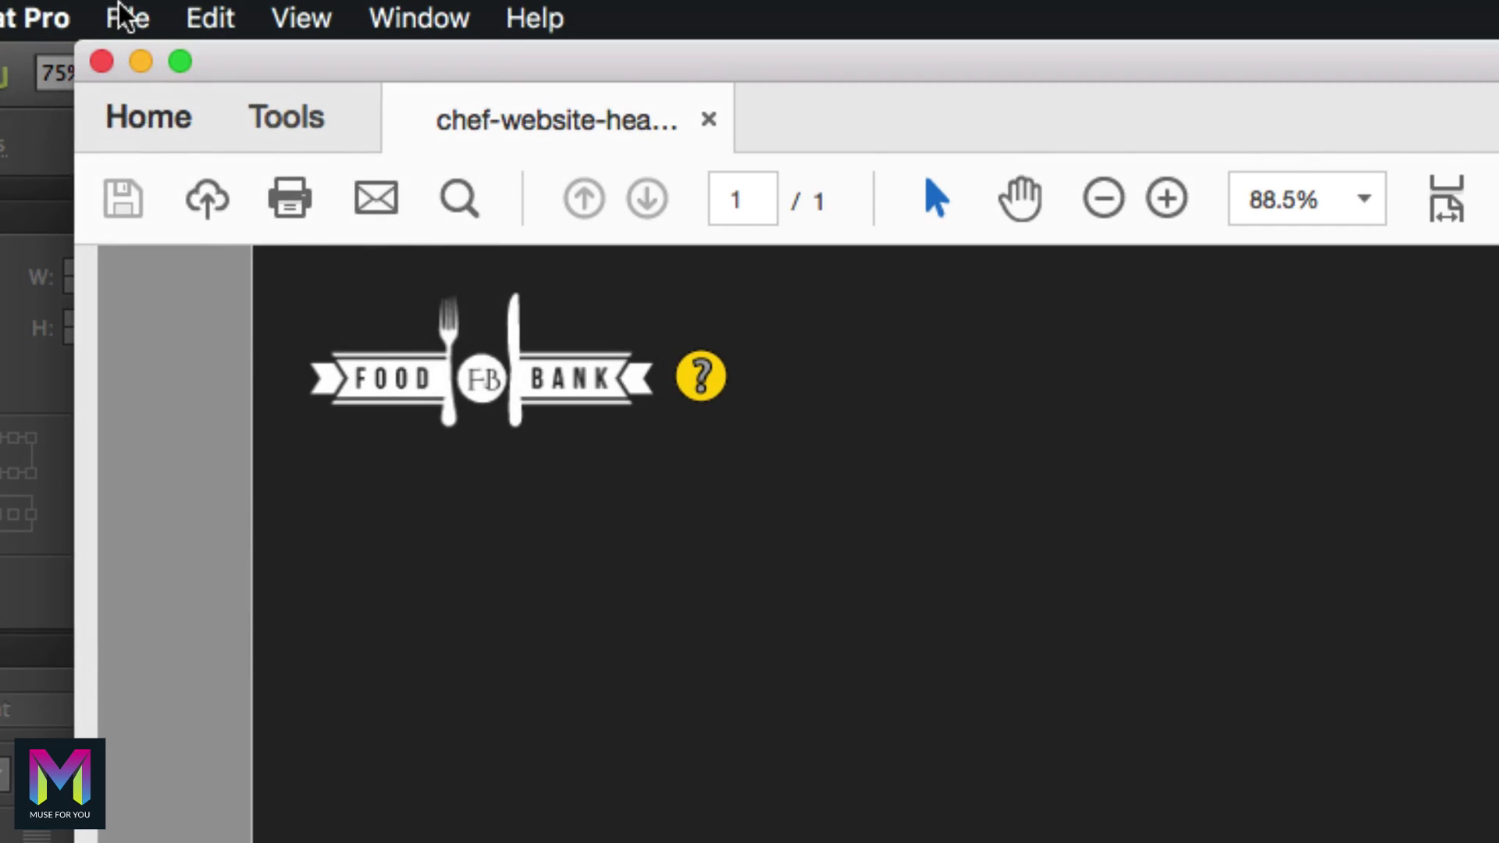
Start printing the PDF with Summarize Comments enabled, accepting the comment prompt.
left_click(121, 11)
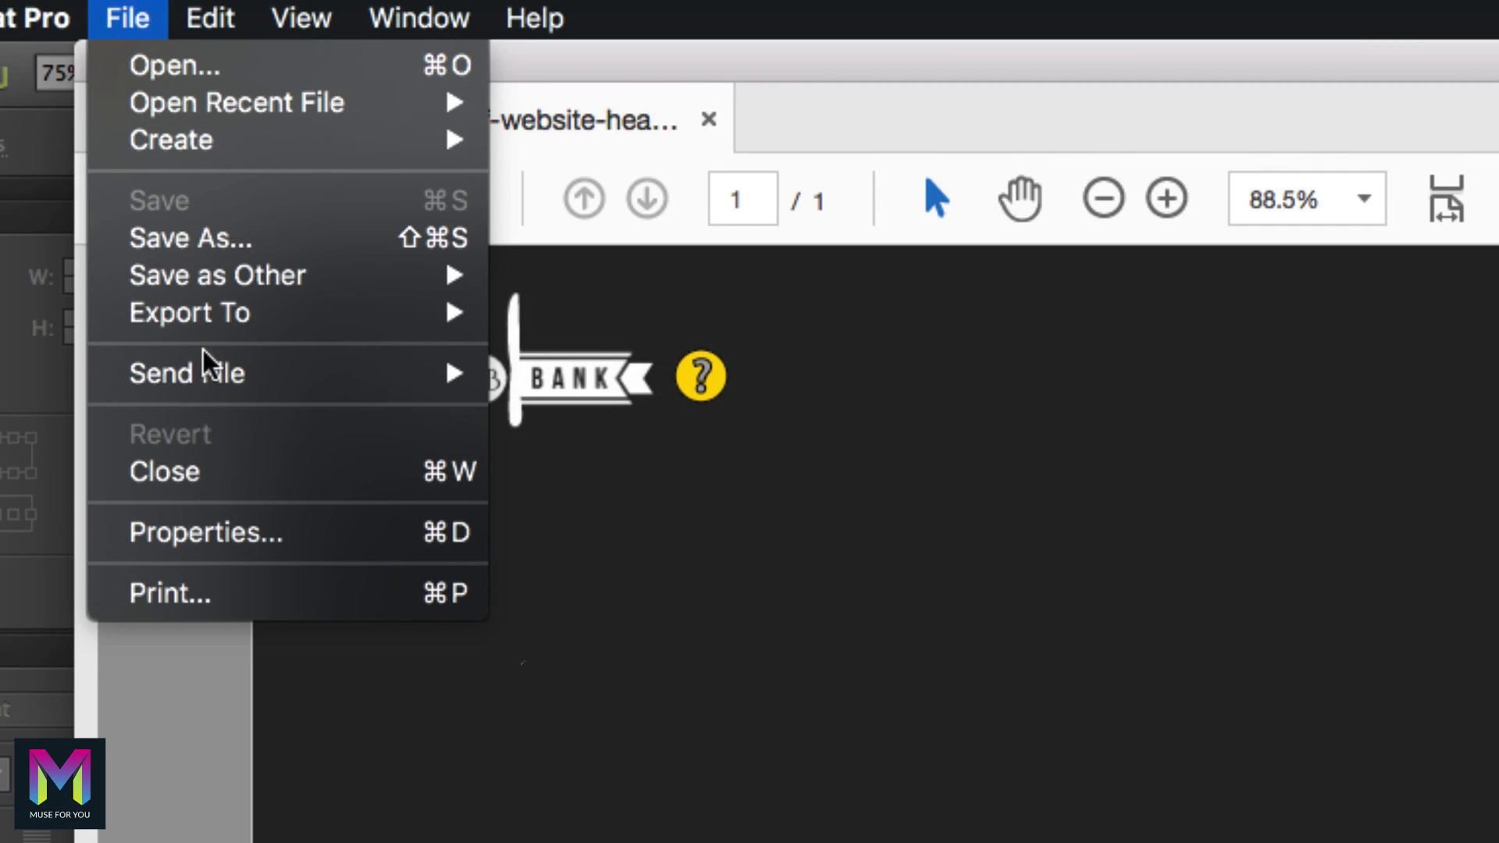
left_click(184, 592)
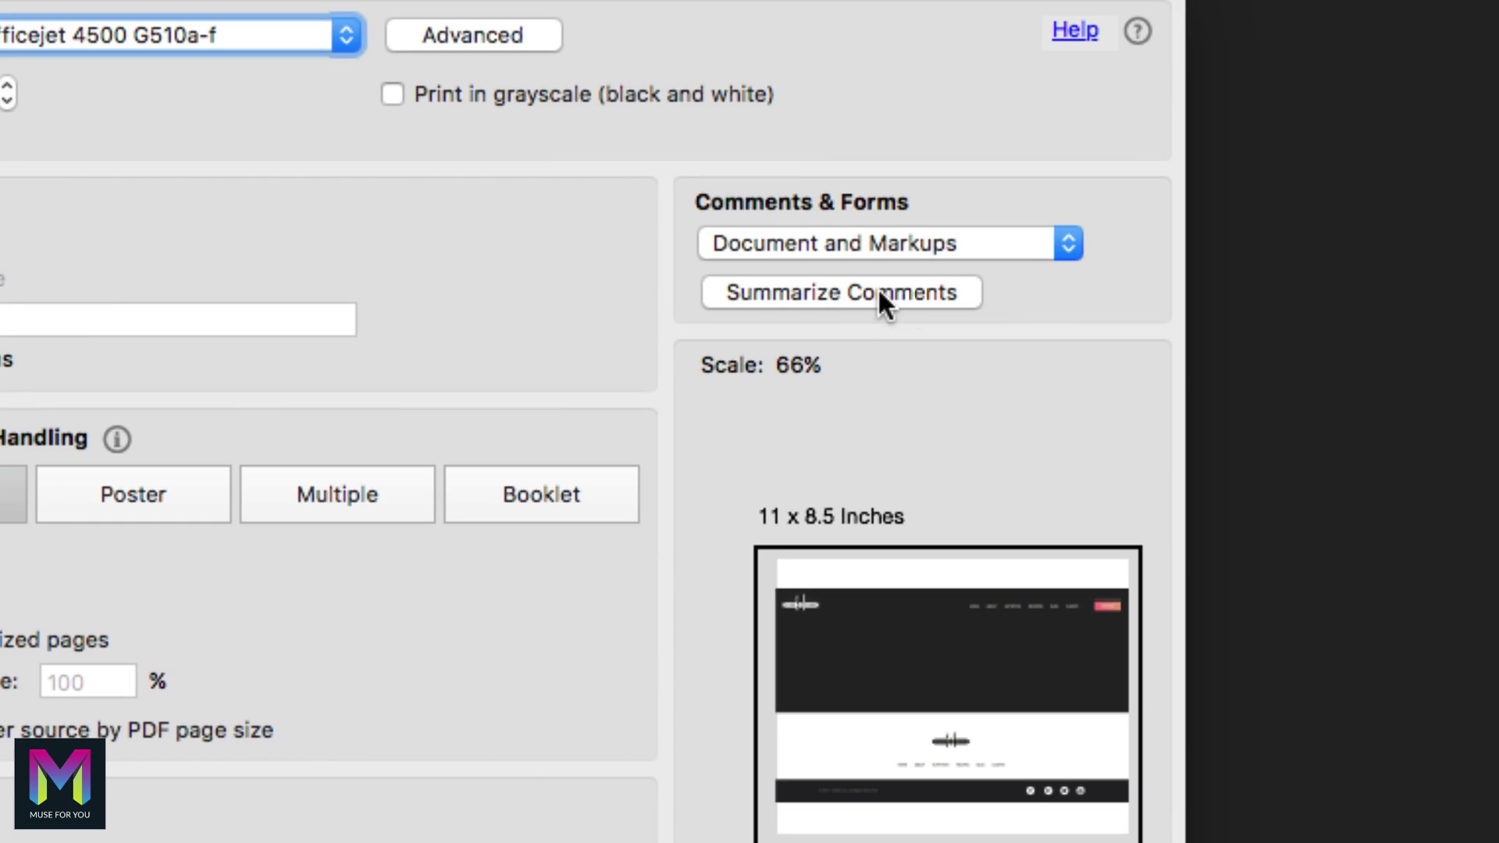
left_click(881, 303)
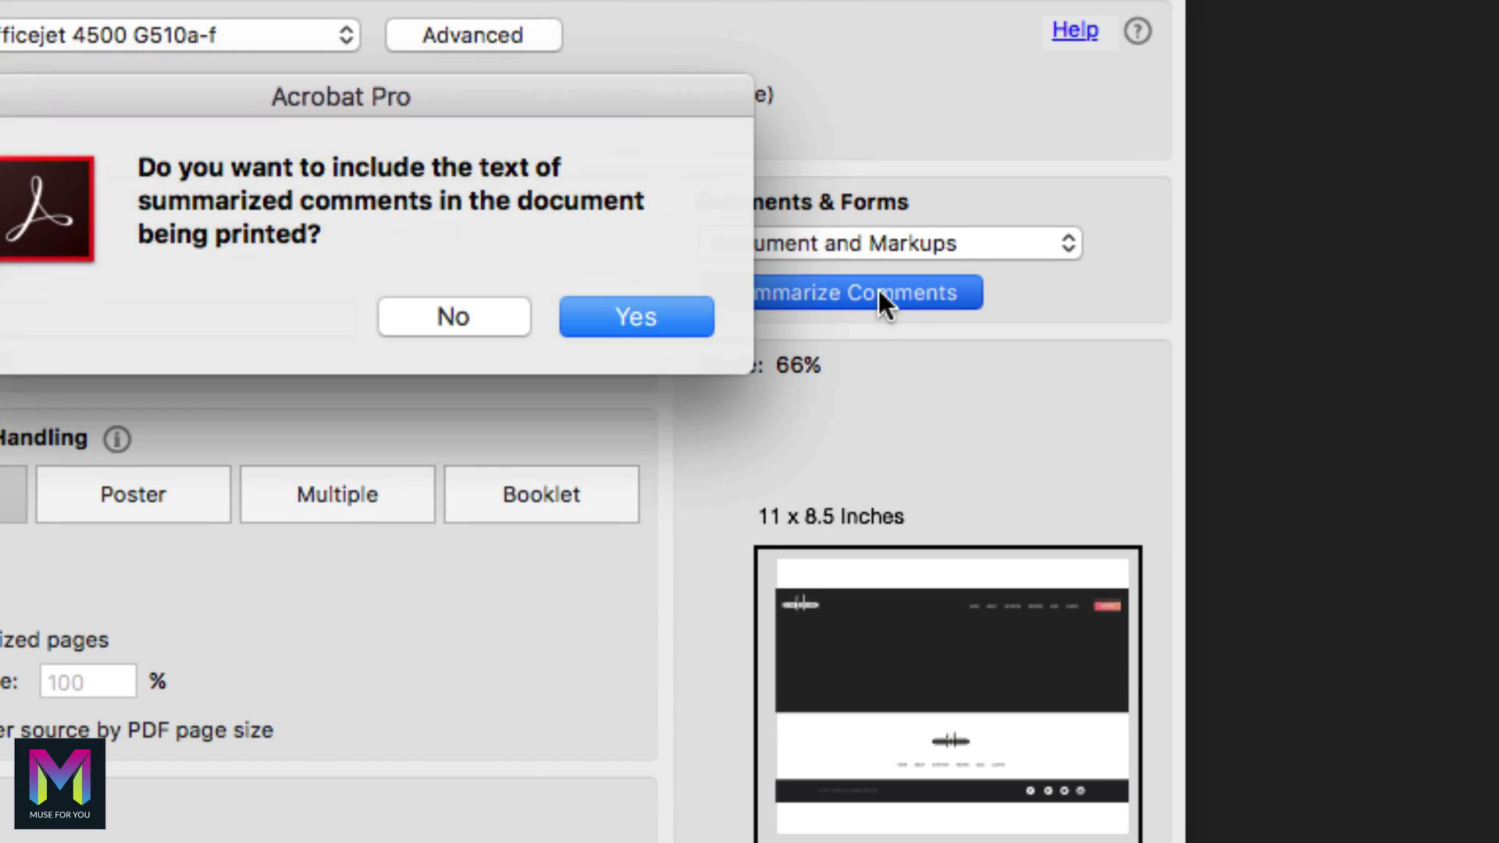
left_click(647, 315)
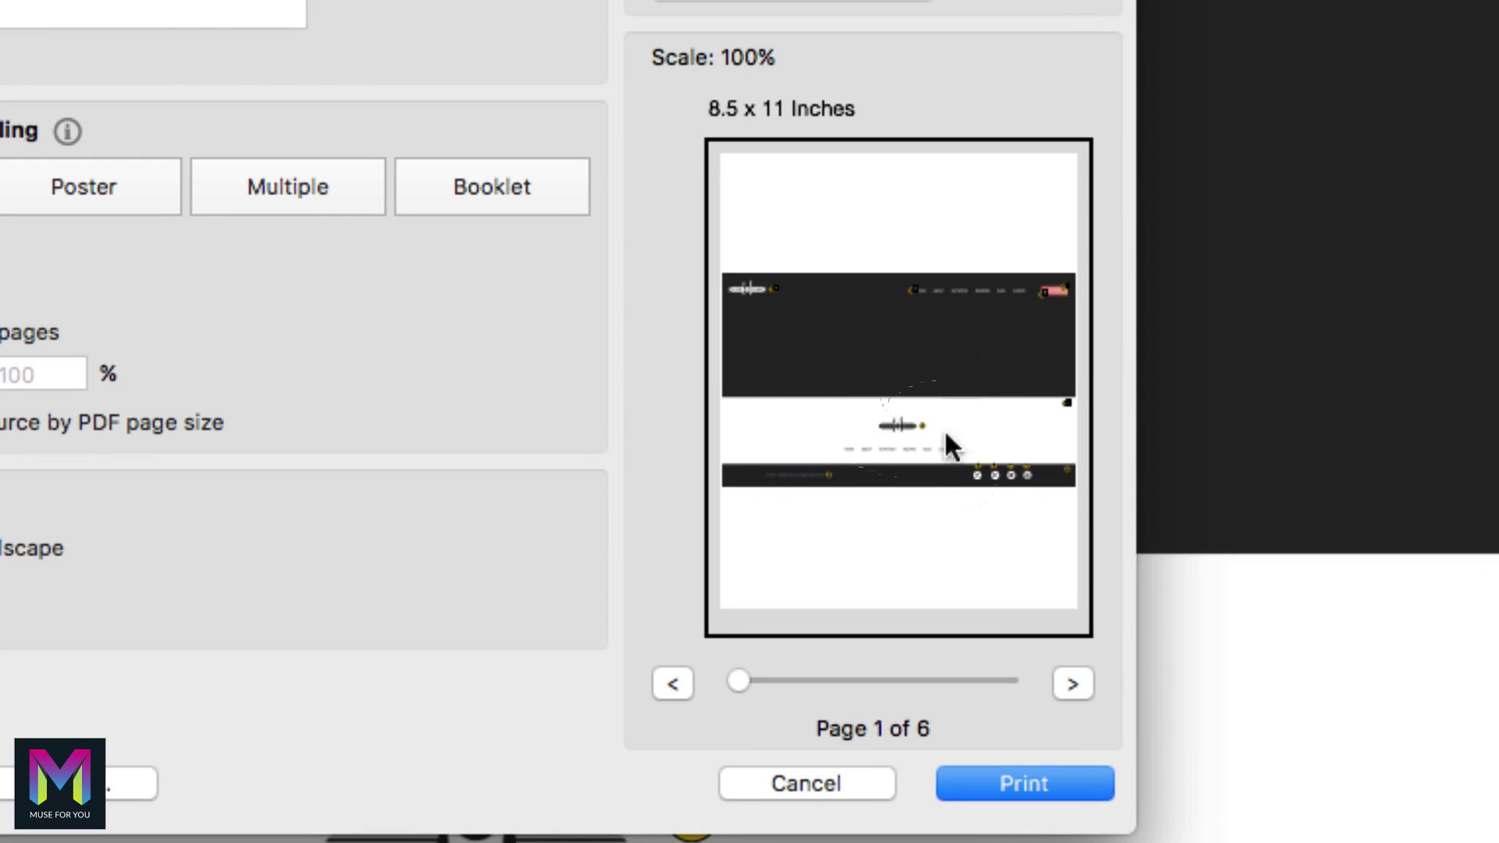
Step forward and back through the six preview pages, including the comment summaries.
left_click(1074, 687)
left_click(1073, 687)
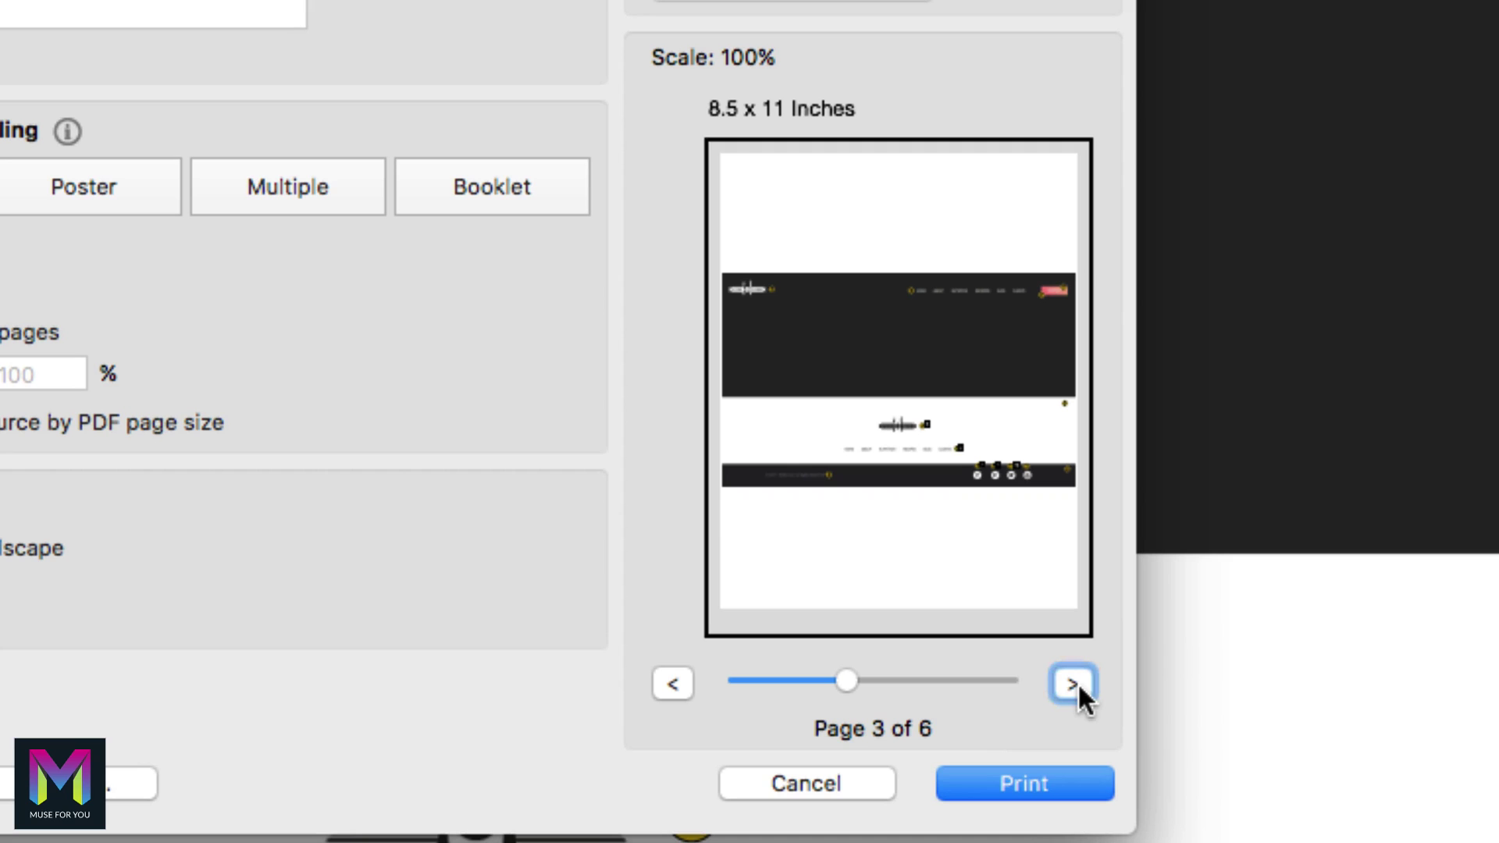
left_click(1073, 686)
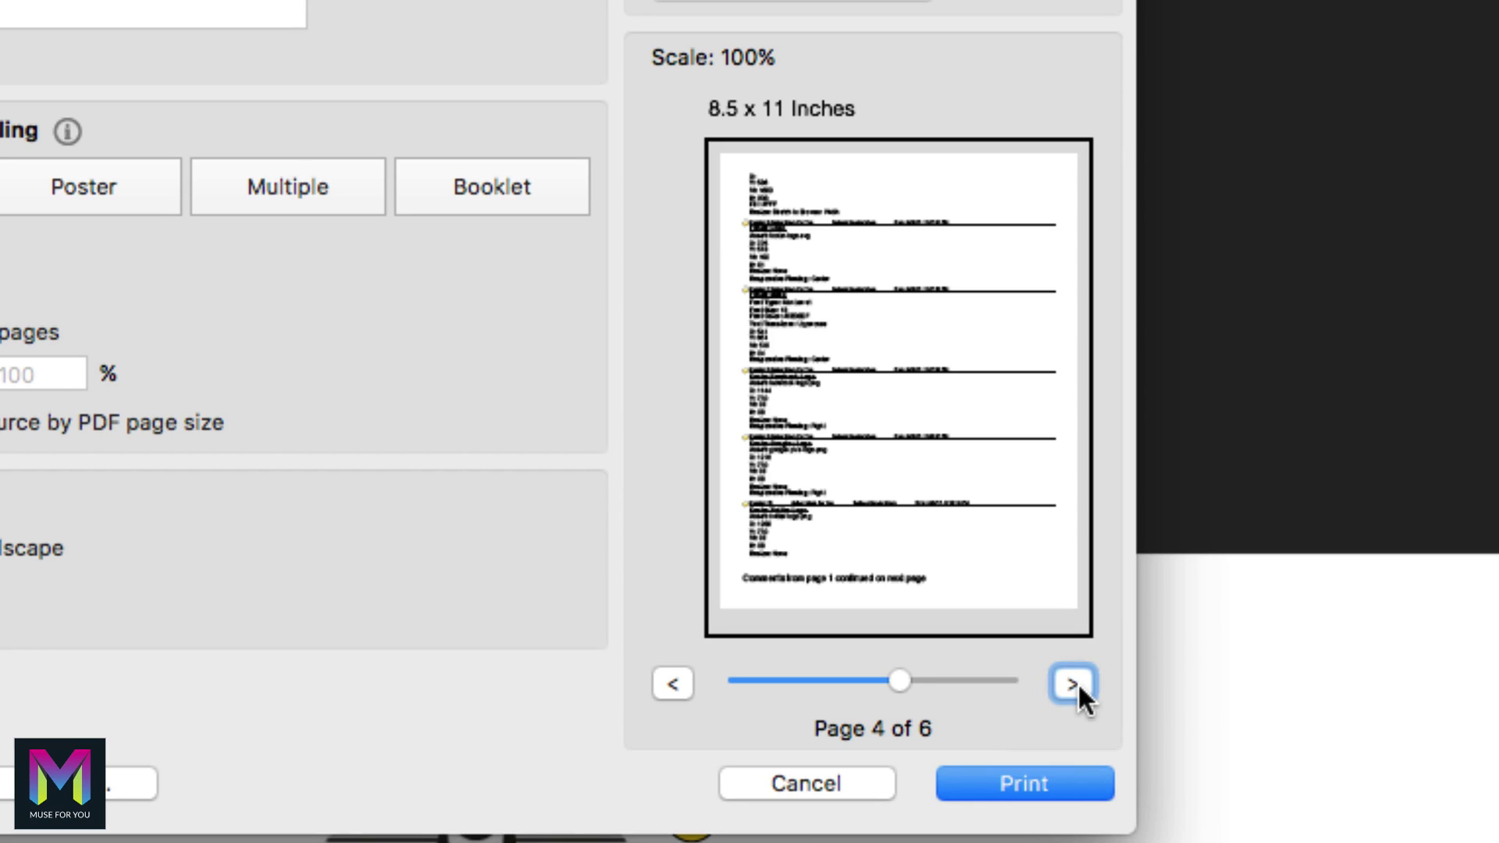
left_click(1073, 686)
left_click(1073, 686)
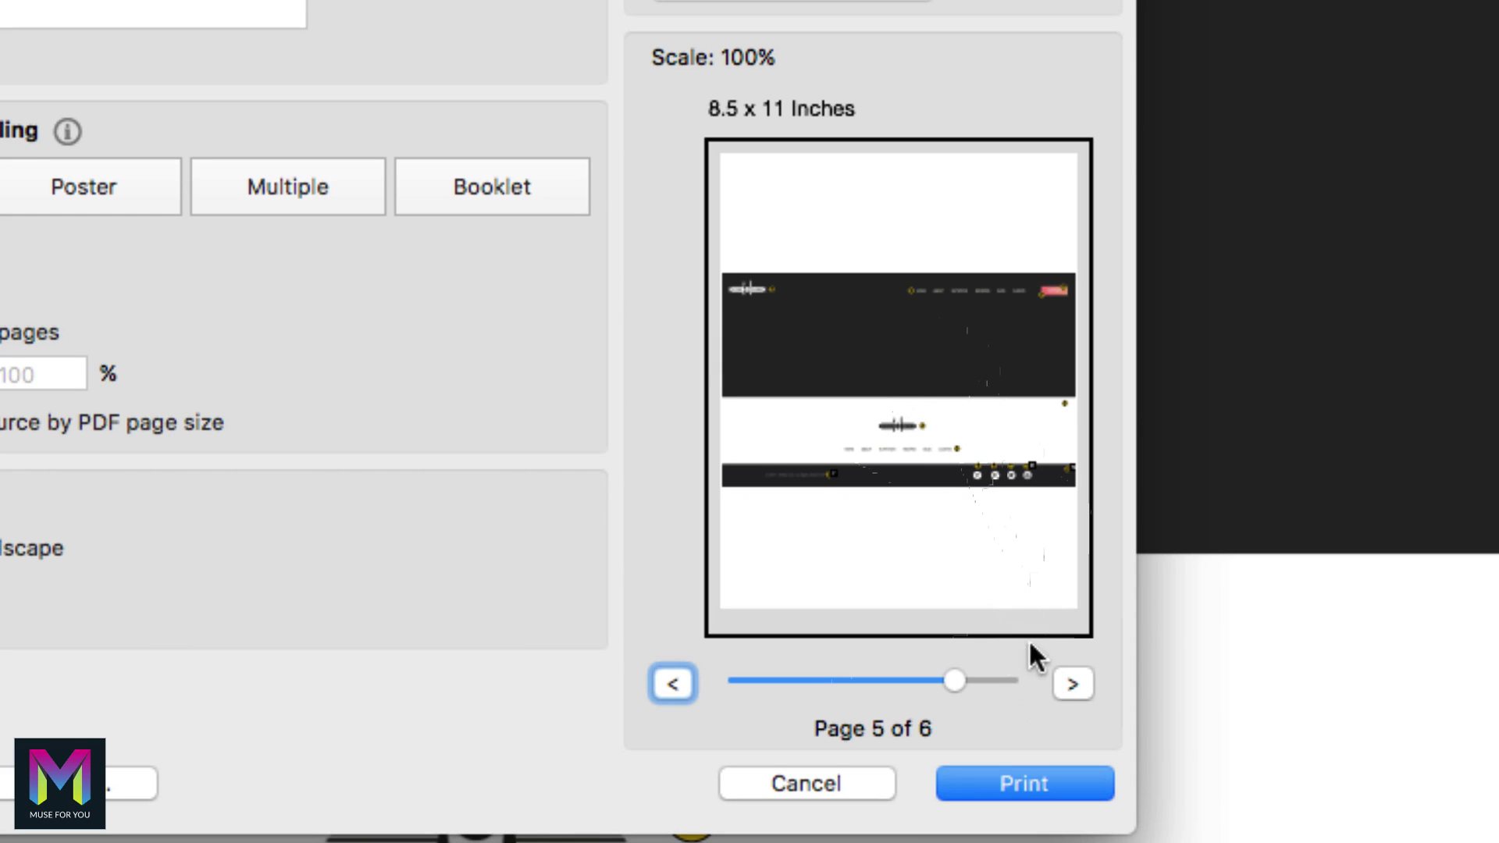
left_click(1068, 686)
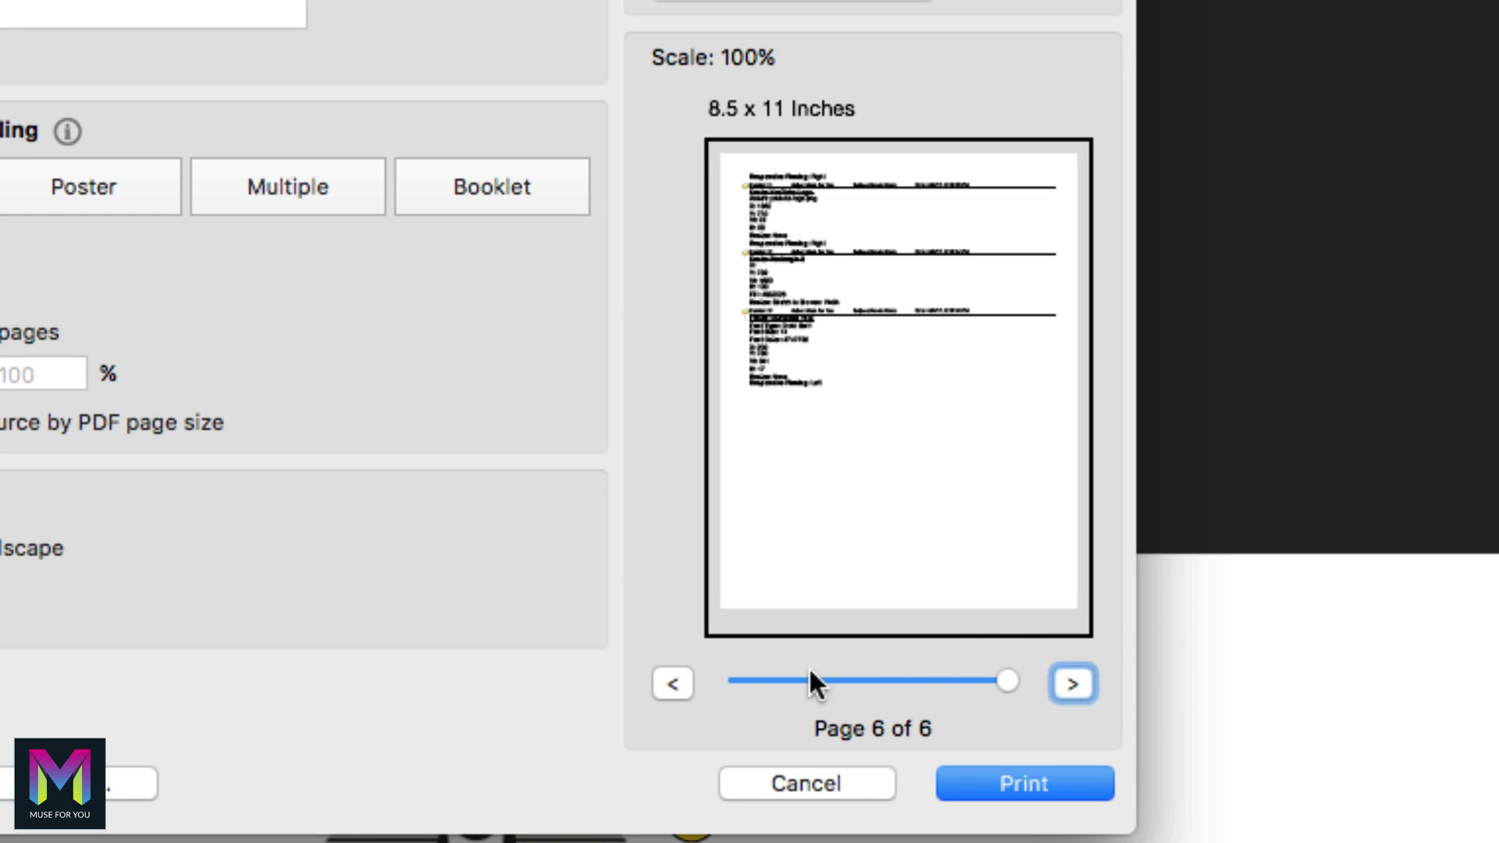
left_click(674, 679)
left_click(676, 680)
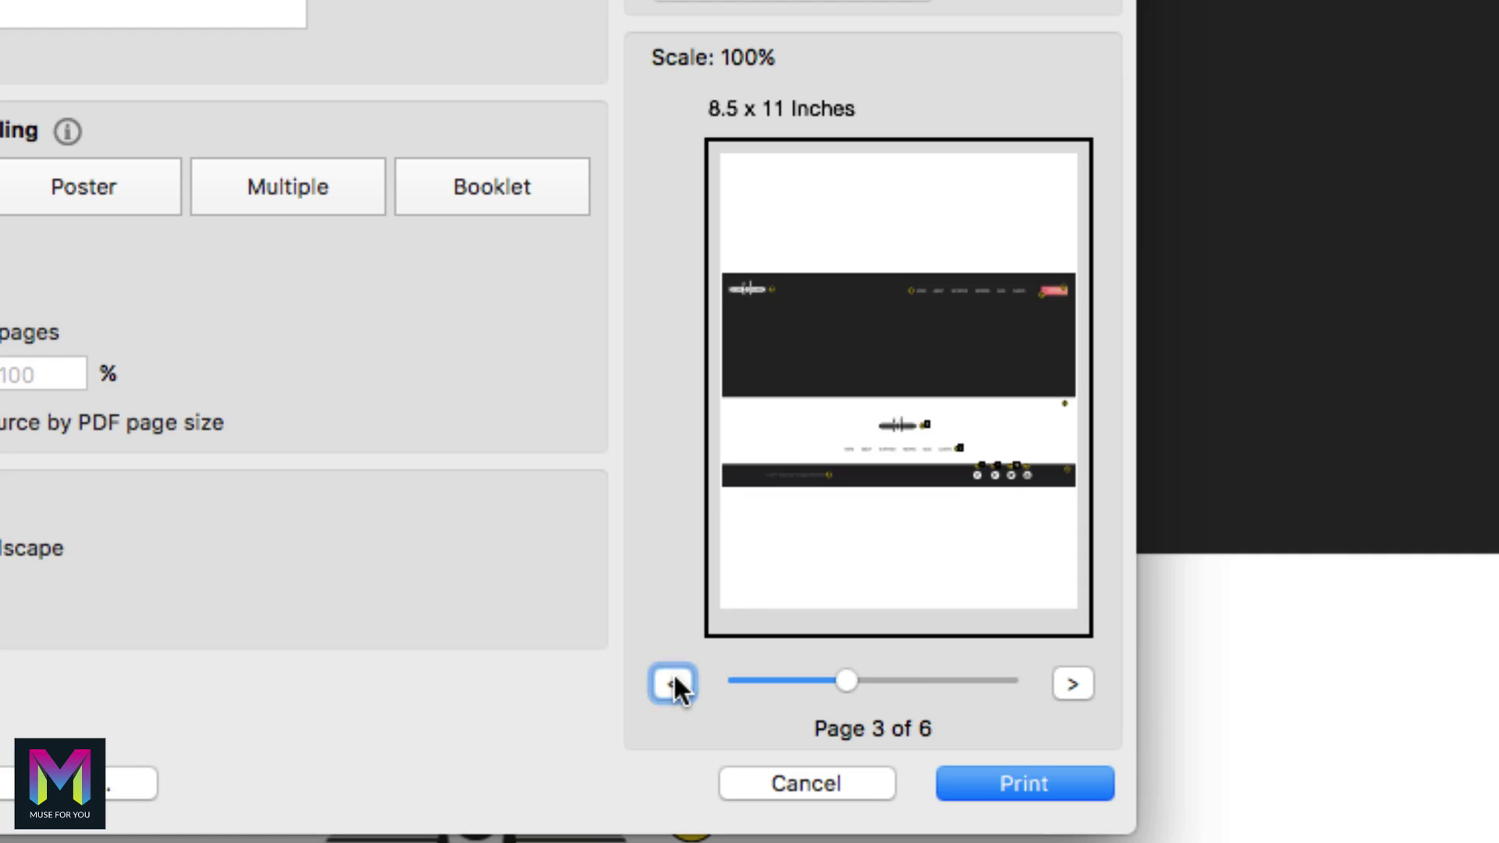
left_click(674, 684)
left_click(1087, 687)
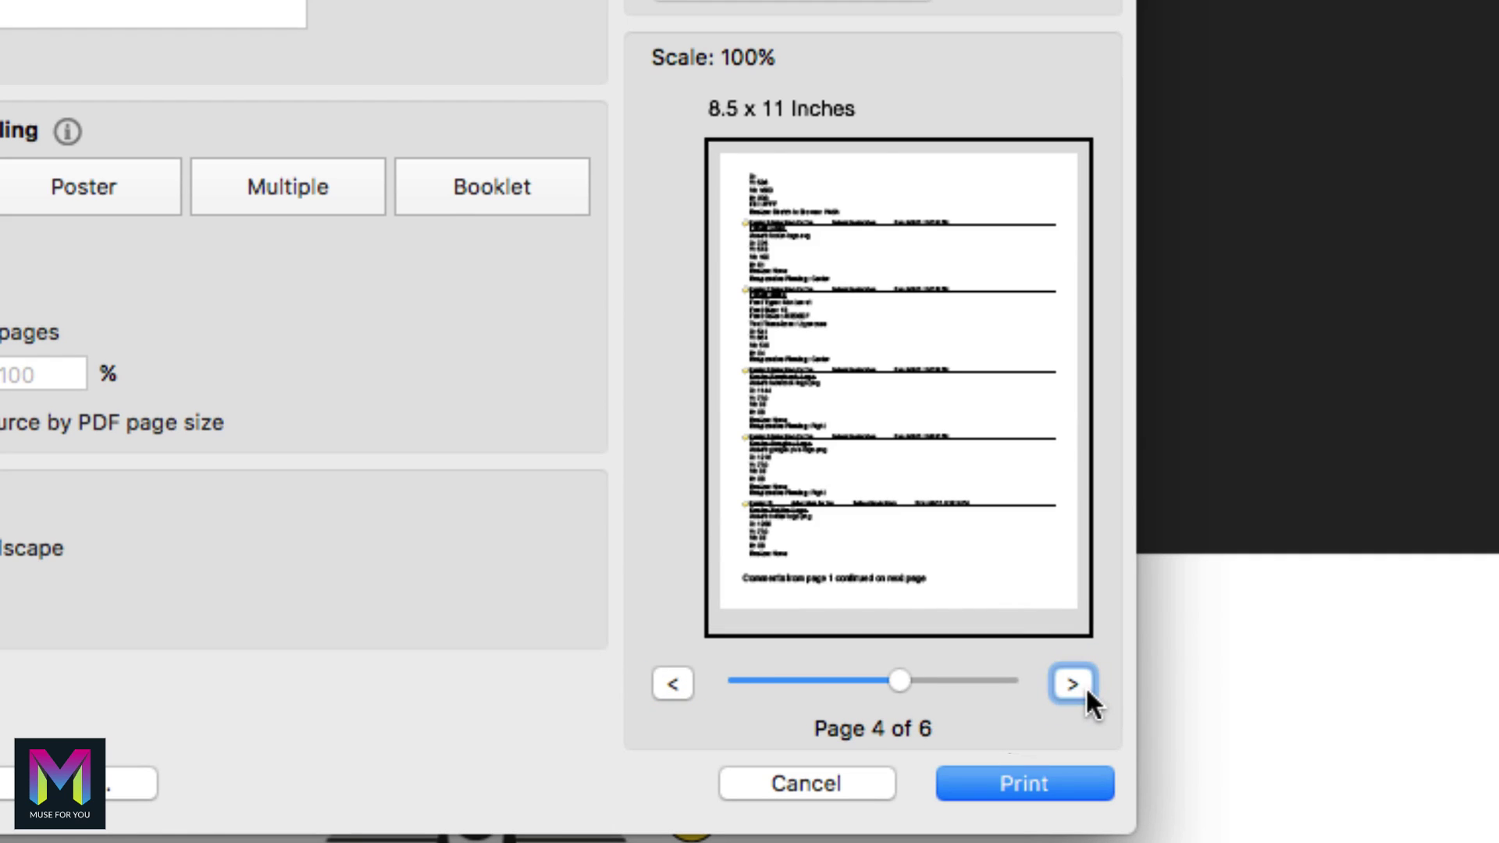
left_click(1086, 685)
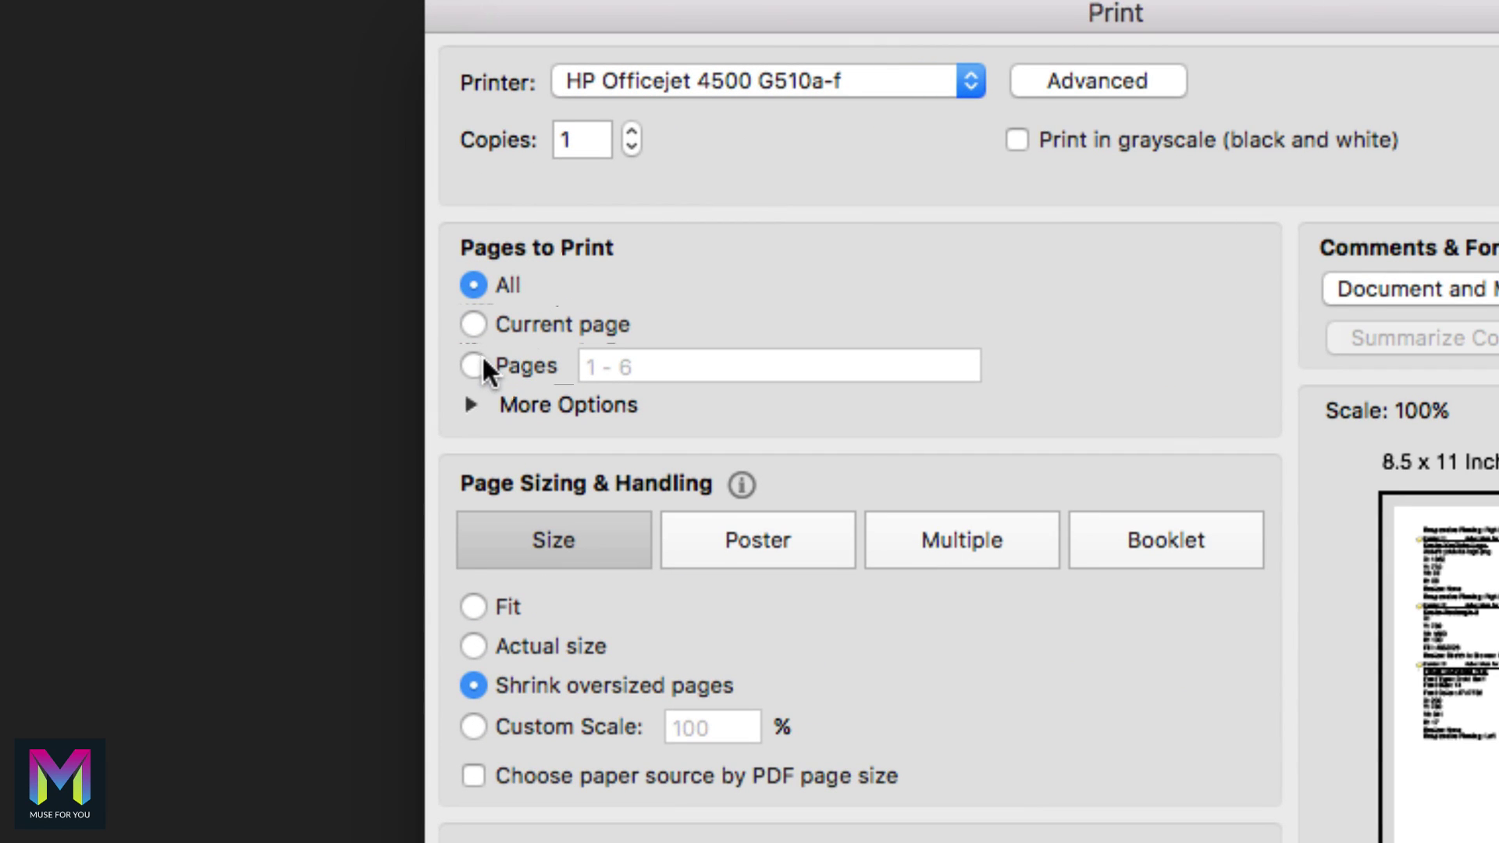
Set the print range to pages 1 - 6 with even pages only.
left_click(474, 360)
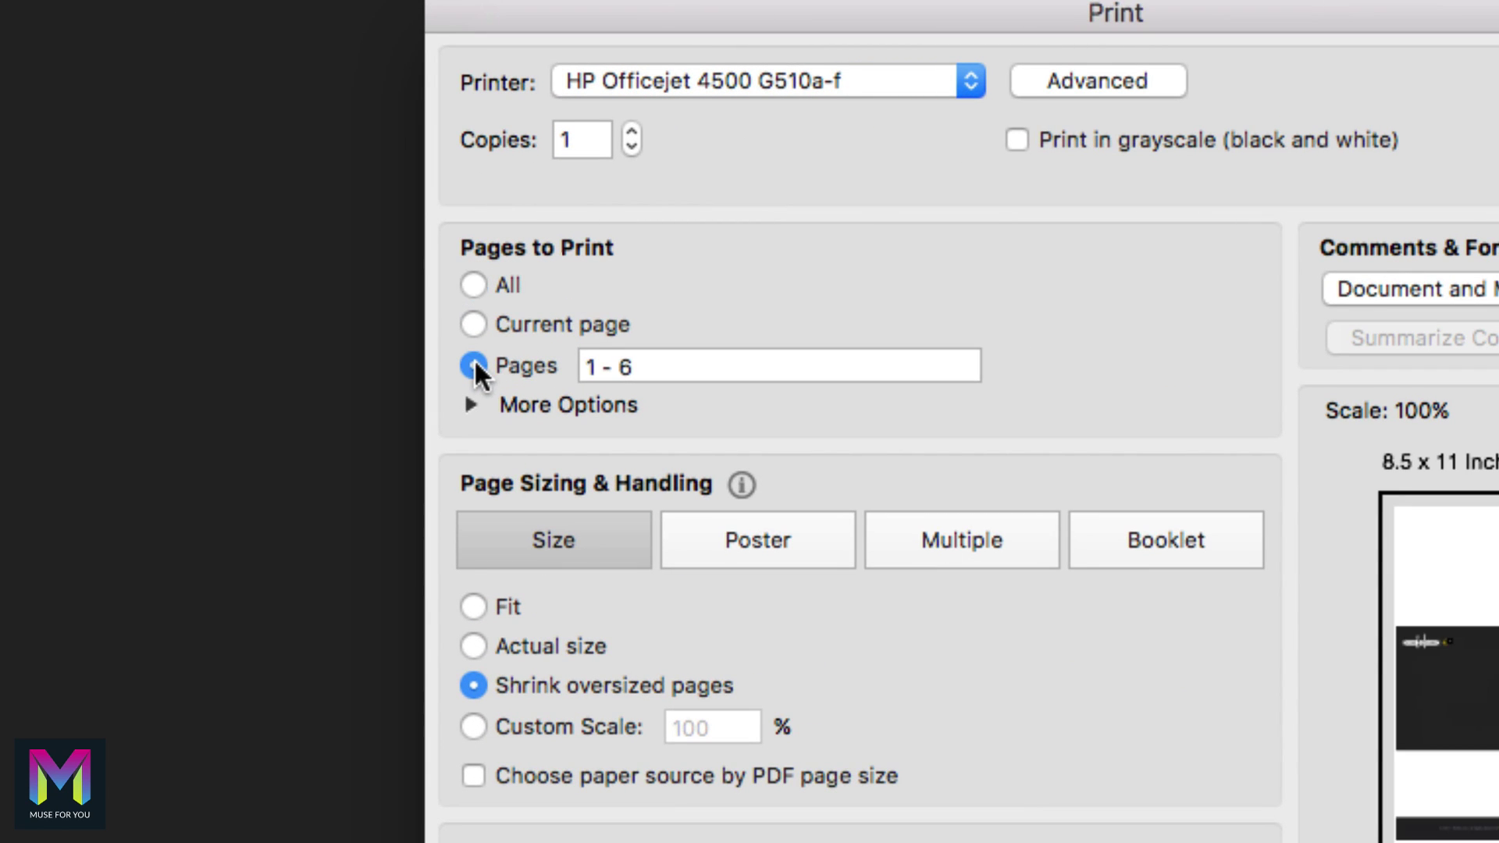
left_click(472, 404)
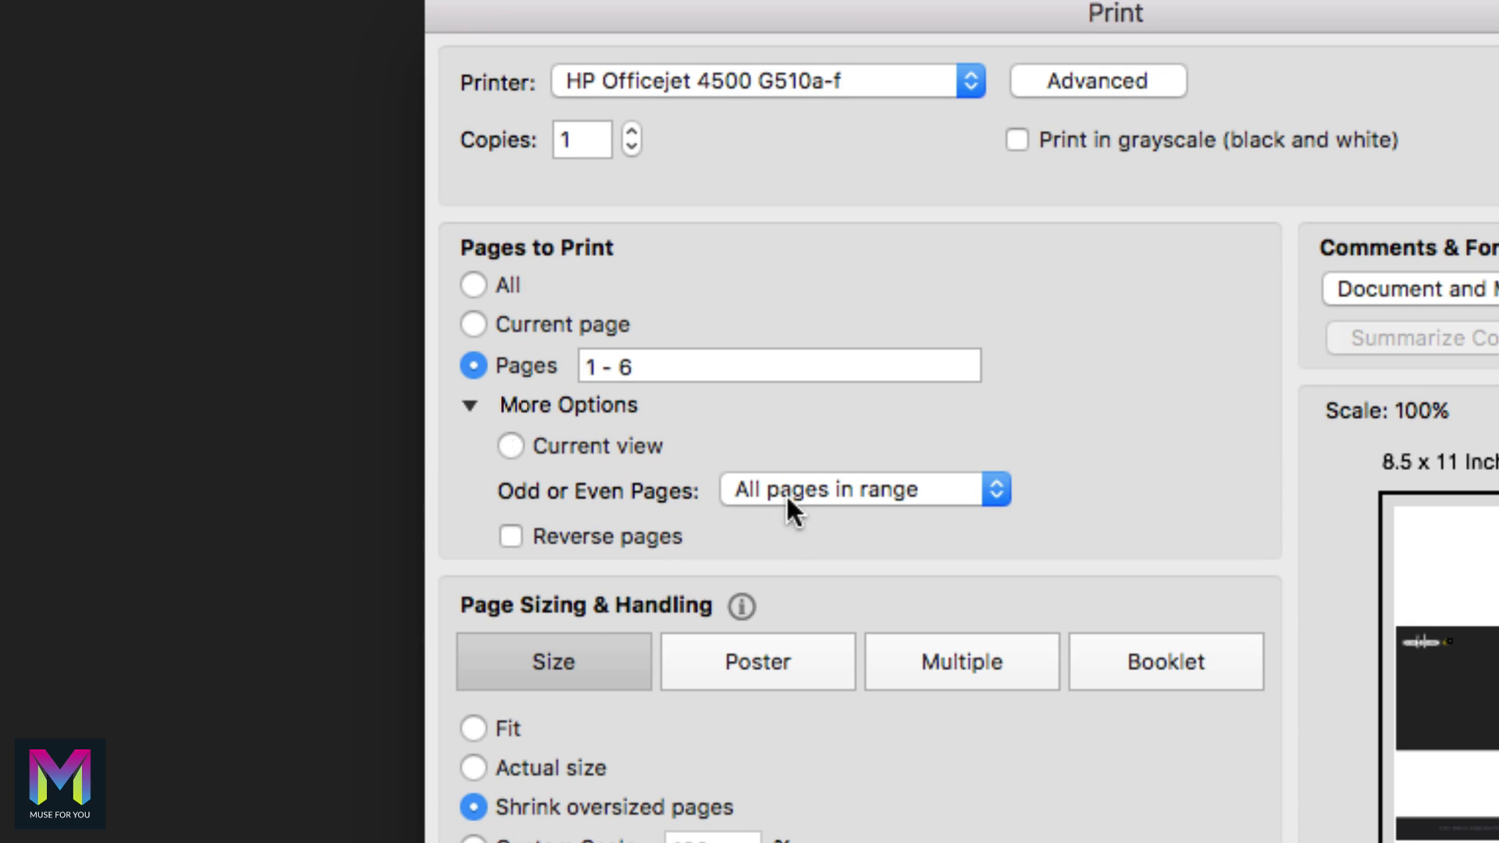
left_click(818, 492)
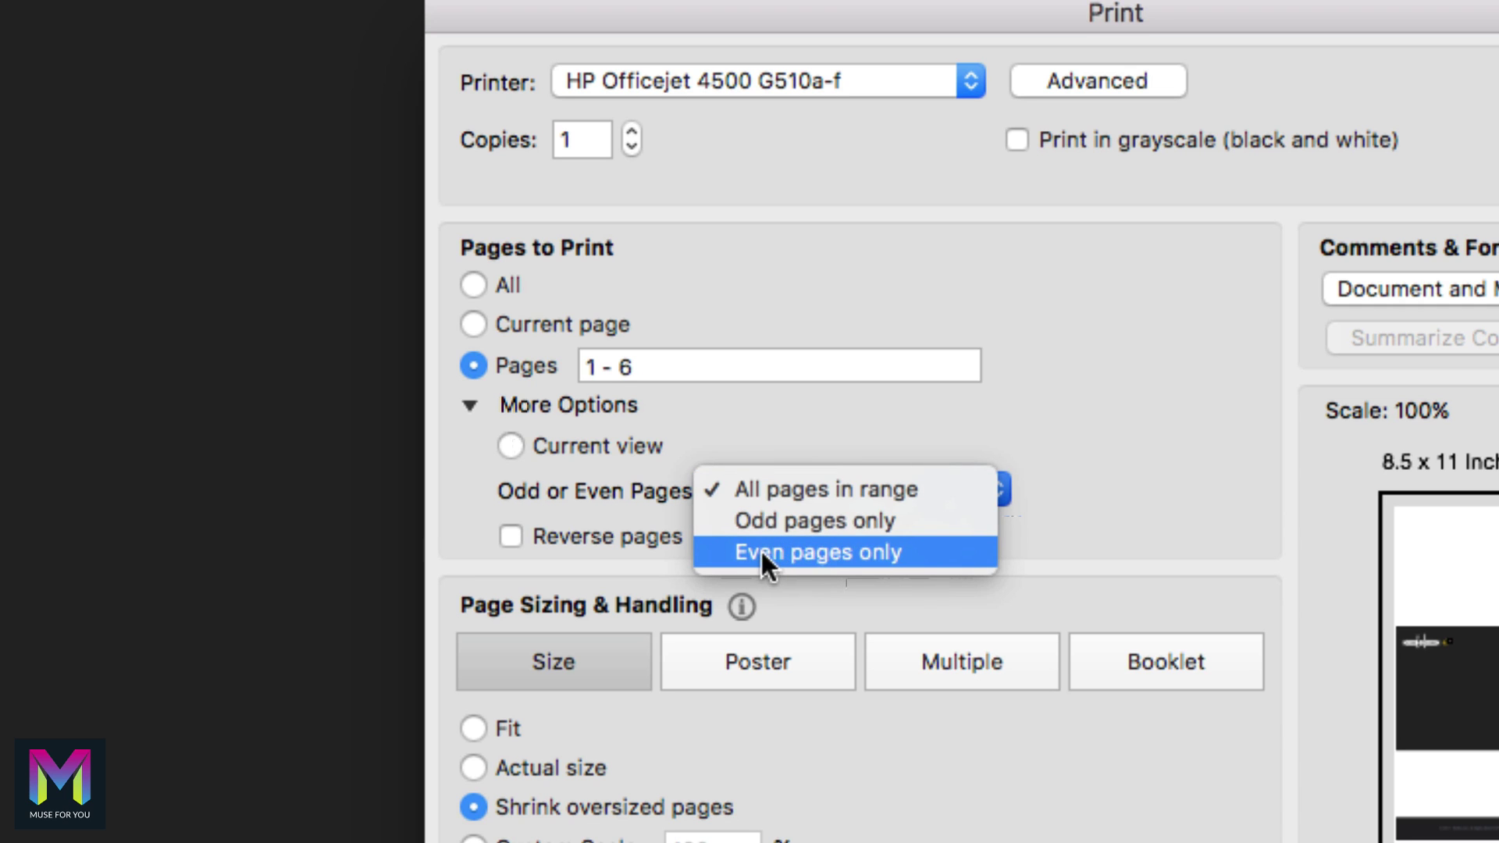
left_click(815, 550)
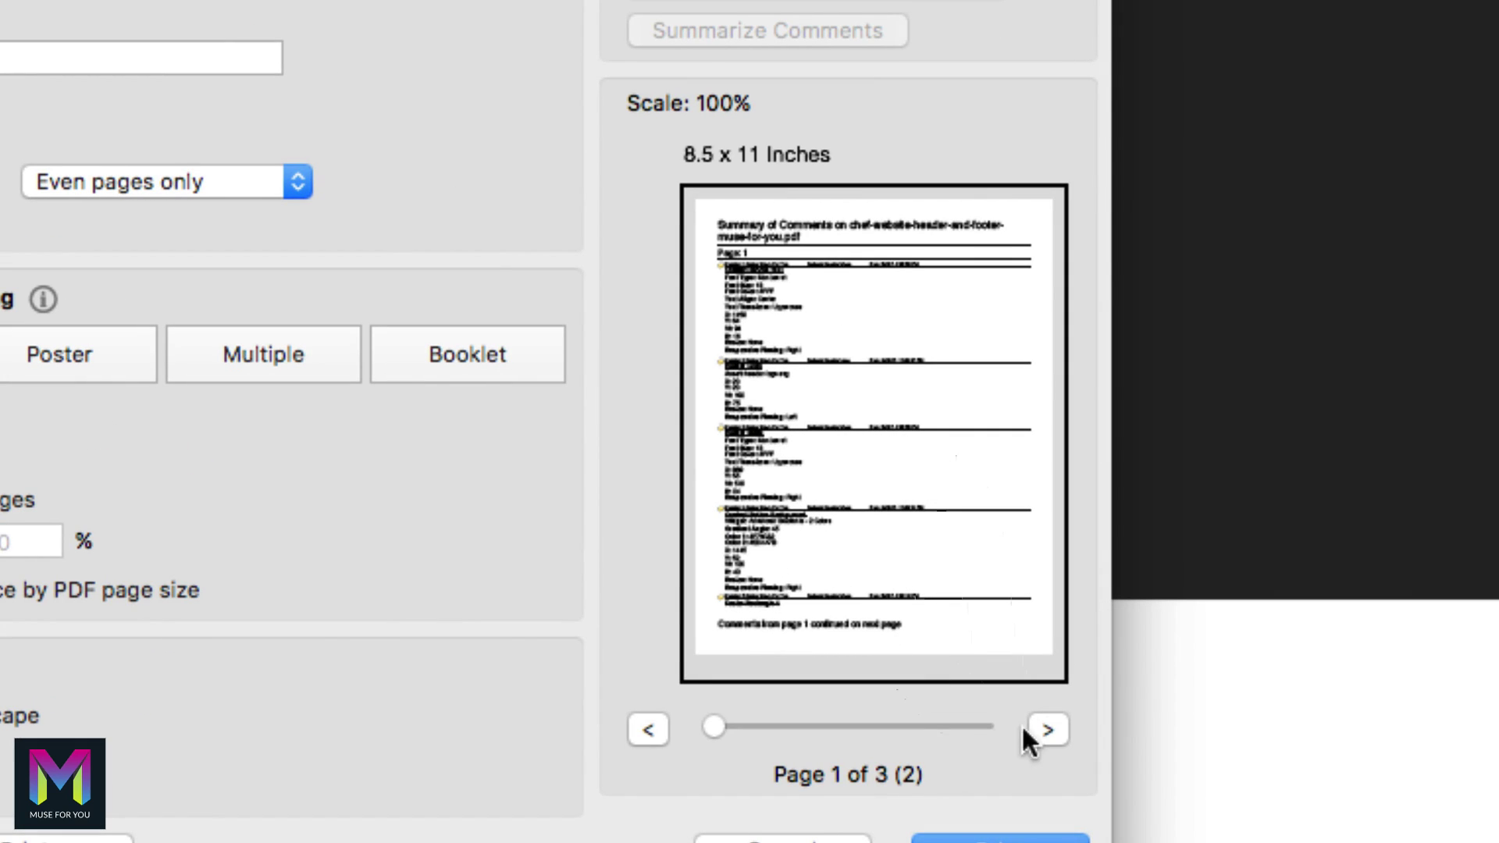
Browse the preview through the even pages and return to the first one.
left_click(1049, 731)
left_click(1050, 730)
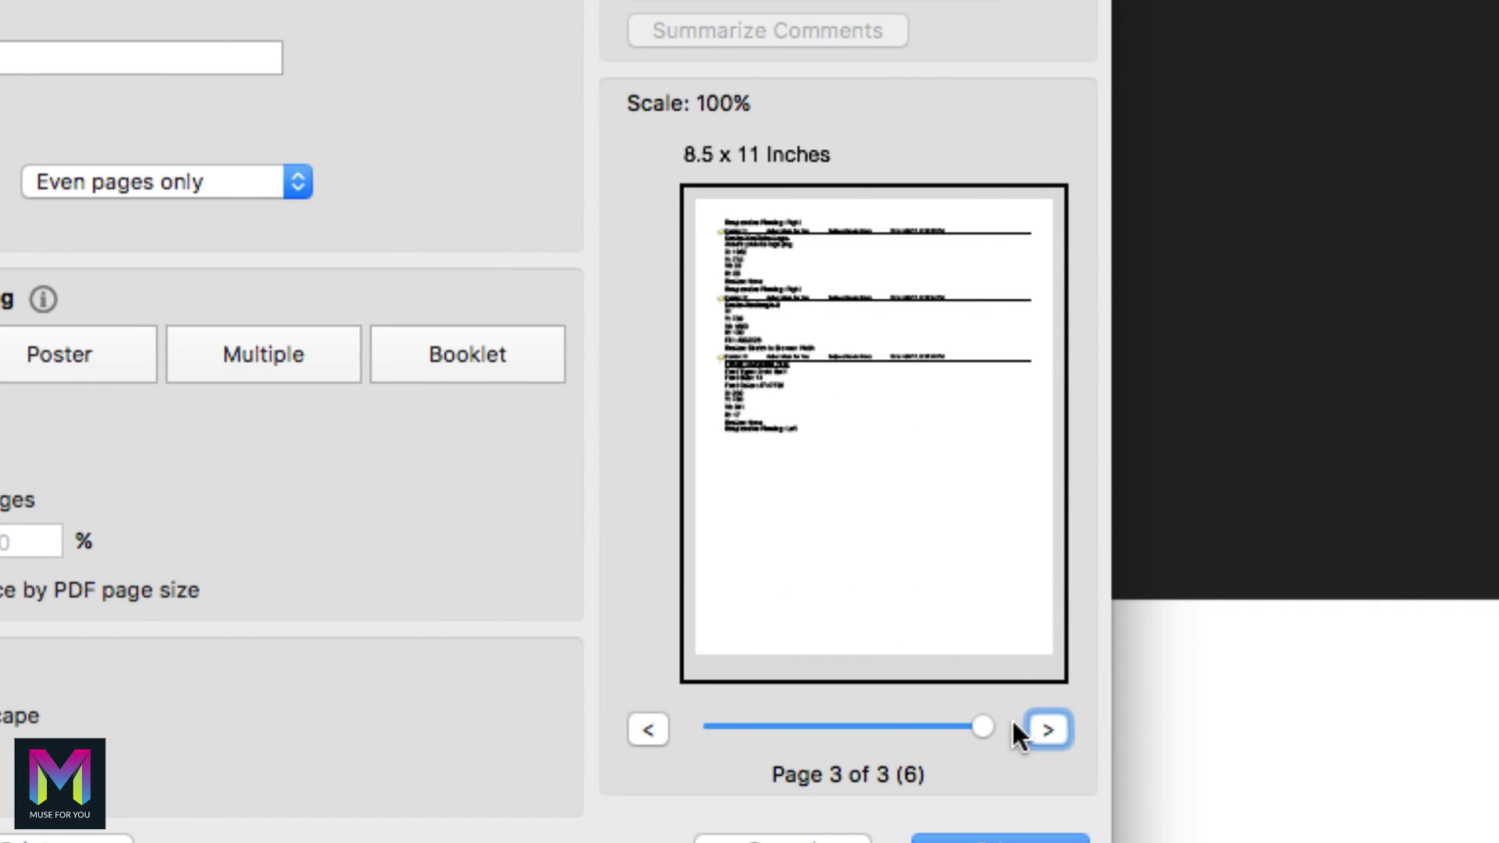
left_click(657, 721)
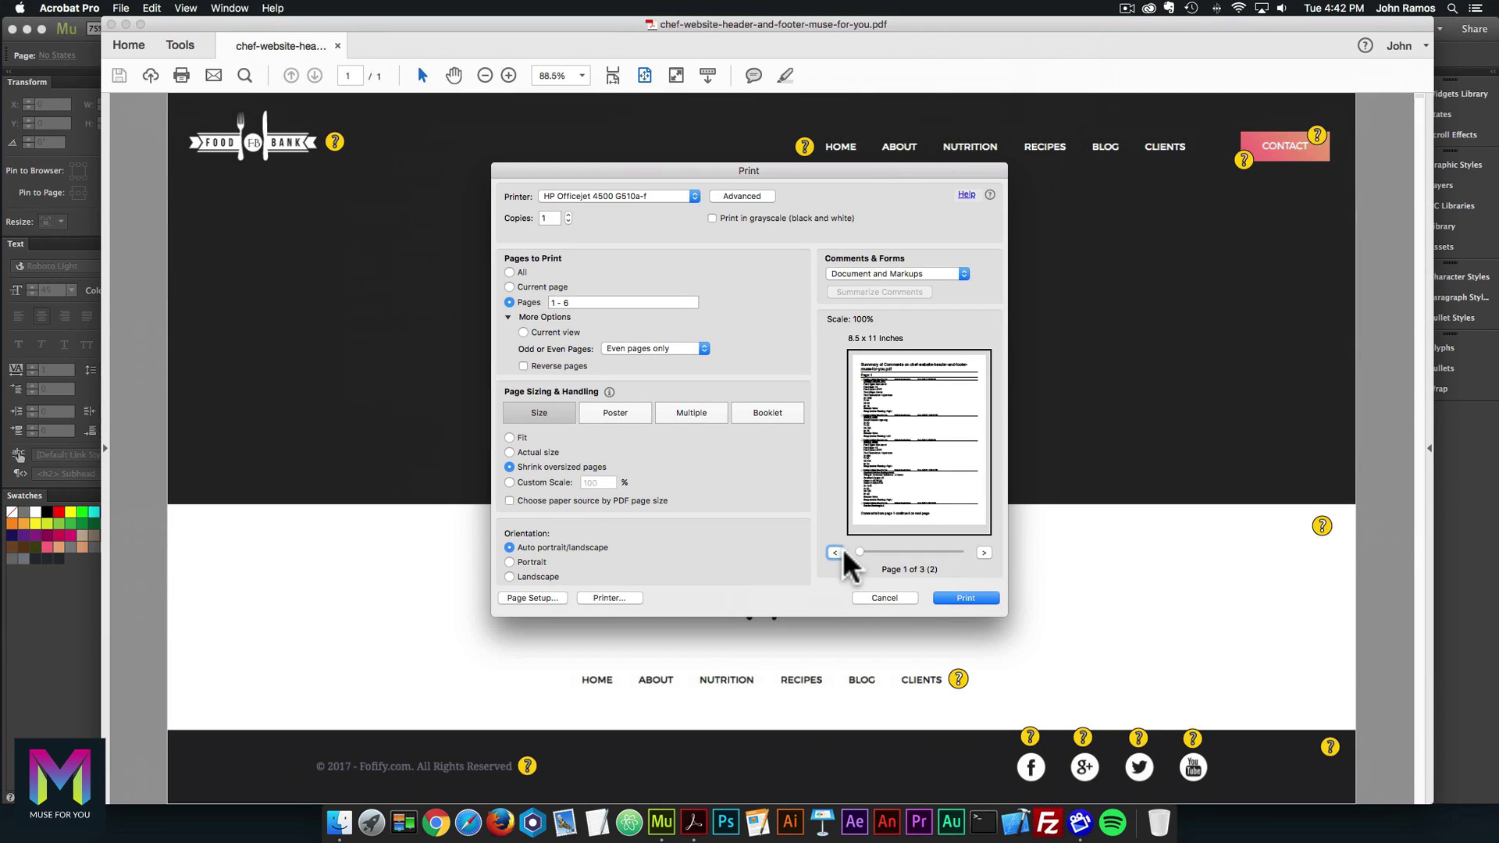
Cancel the Print dialog and the Reading Untagged Document with Assistive Technology prompt.
left_click(880, 598)
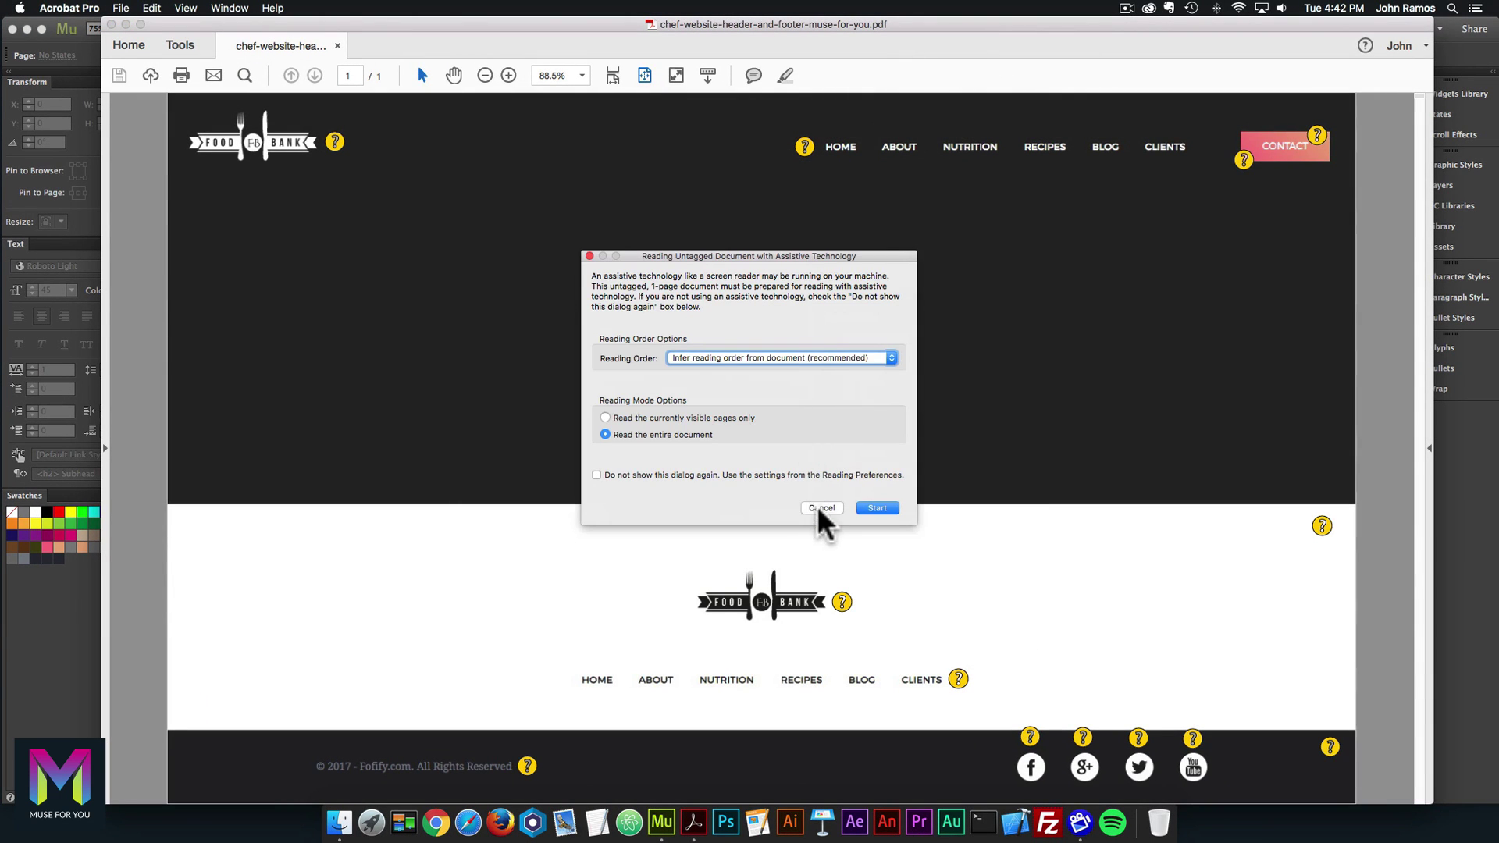
left_click(820, 509)
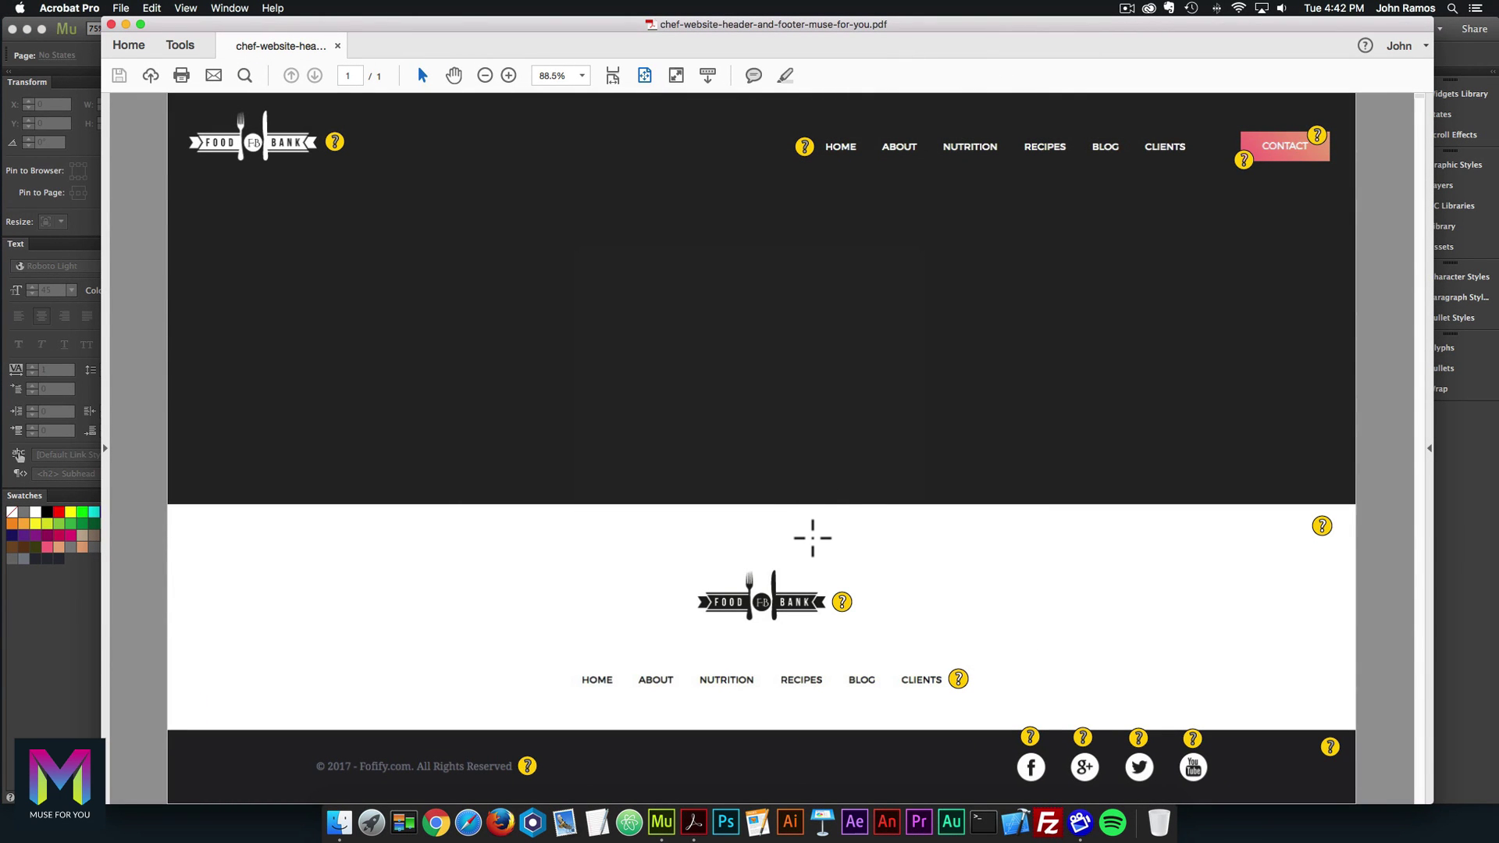